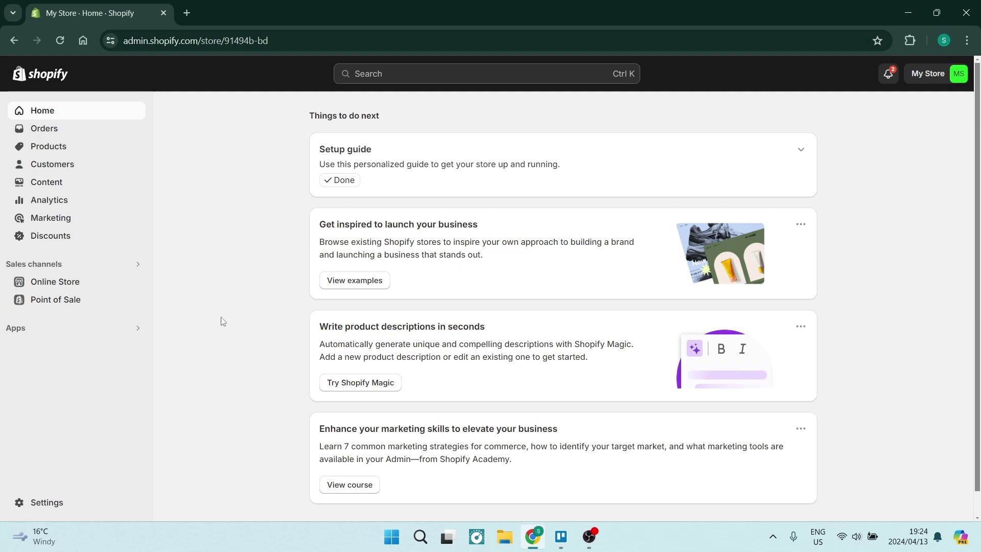
Step: Open the Products list showing the 'A Banana Riding a Bicycle Painting' product
left_click(60, 150)
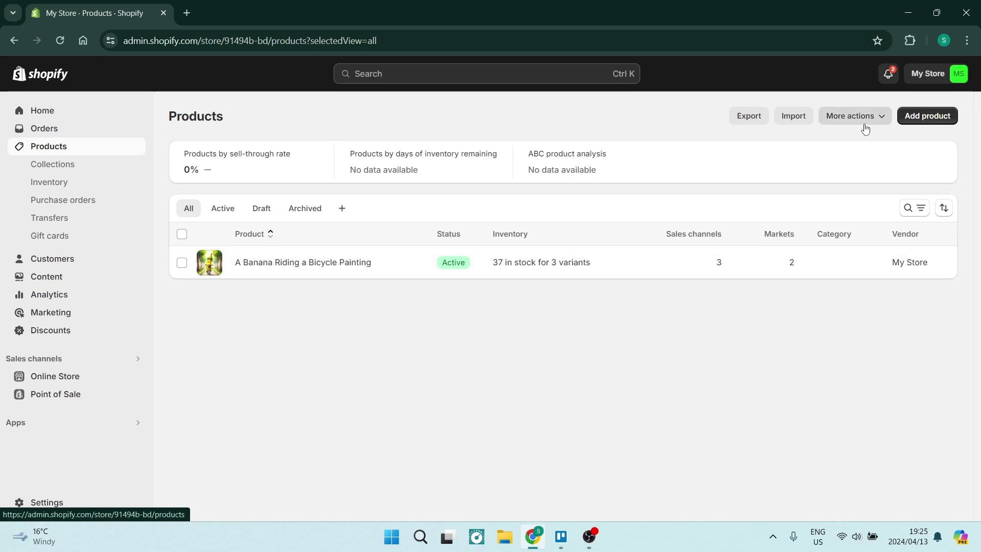
Step: Open the Import products by CSV dialog from the Products page
left_click(792, 122)
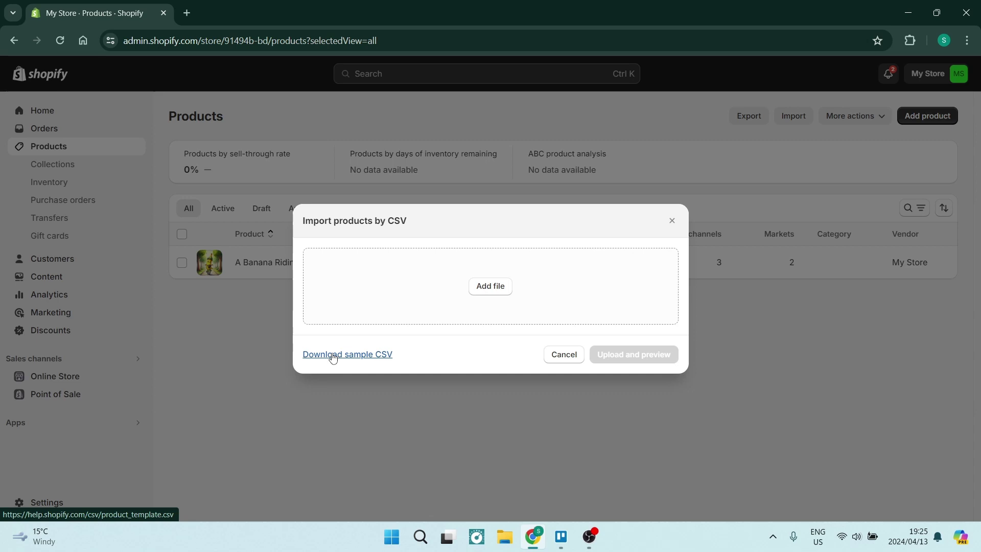
Step: Cancel the CSV import and open the Shopify App Store from the recommended apps
left_click(560, 358)
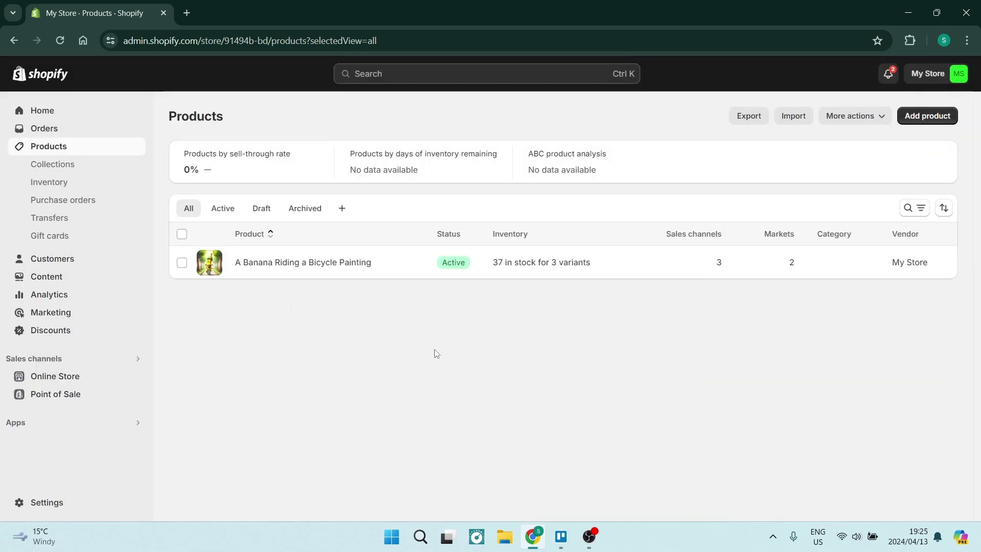
left_click(42, 429)
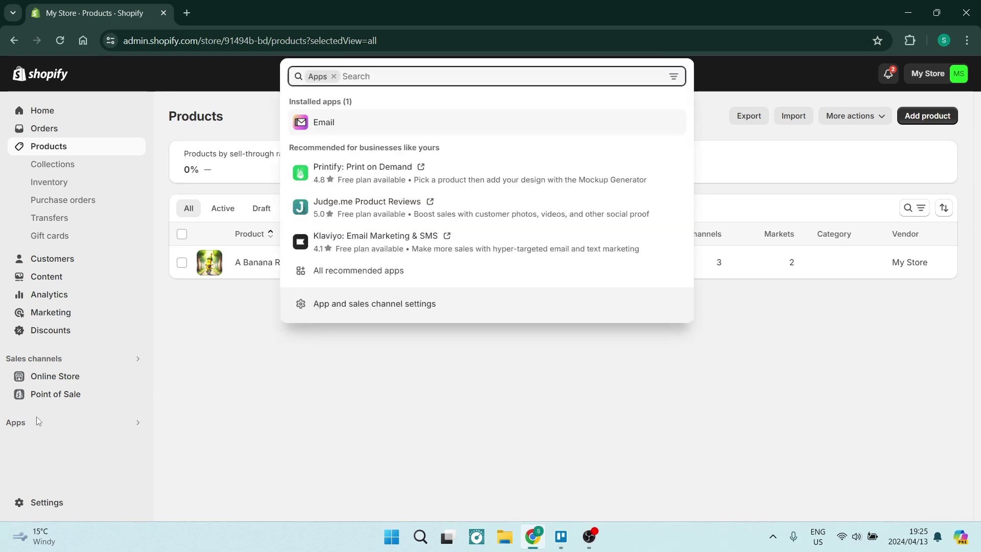
left_click(371, 275)
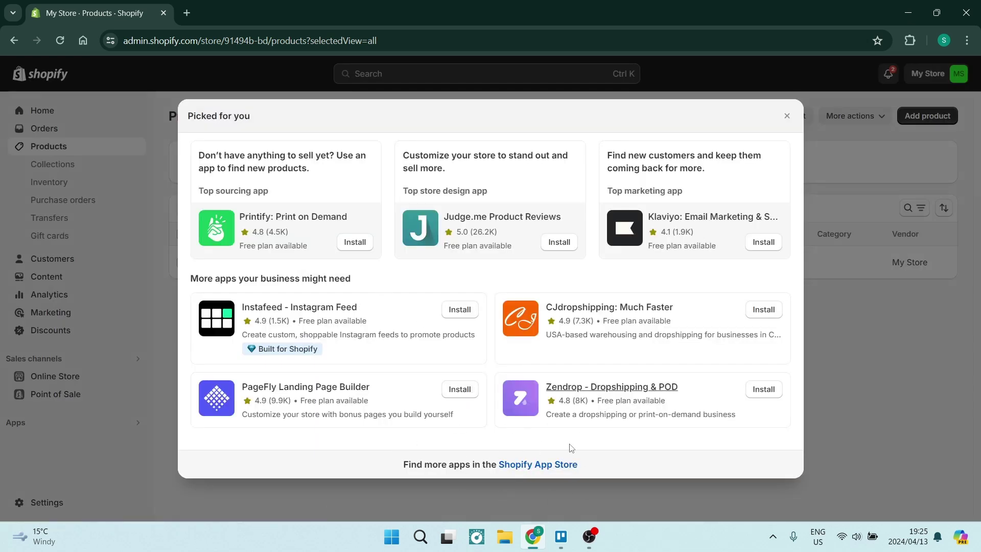
left_click(513, 470)
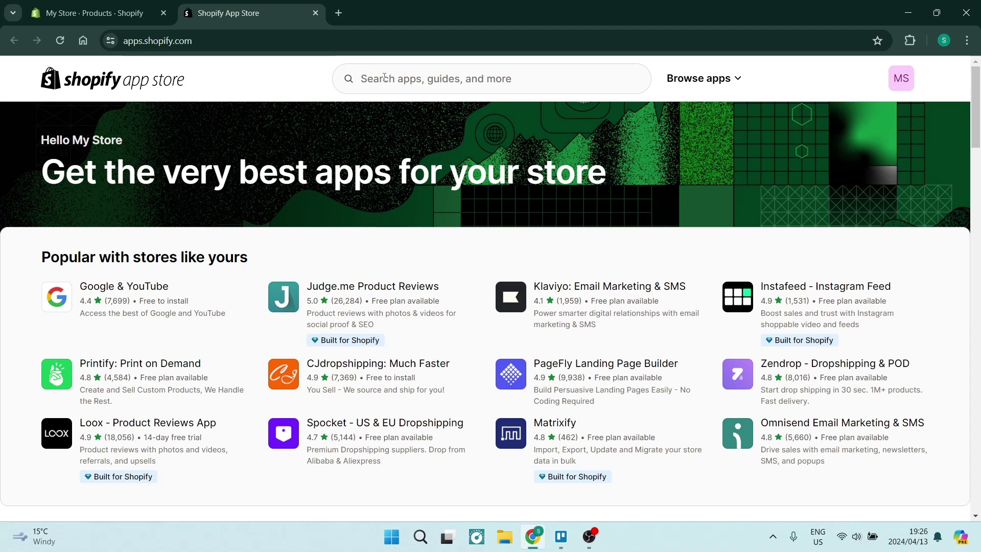
Step: Search the App Store for 'printify' to list its 19 matching apps
left_click(384, 77)
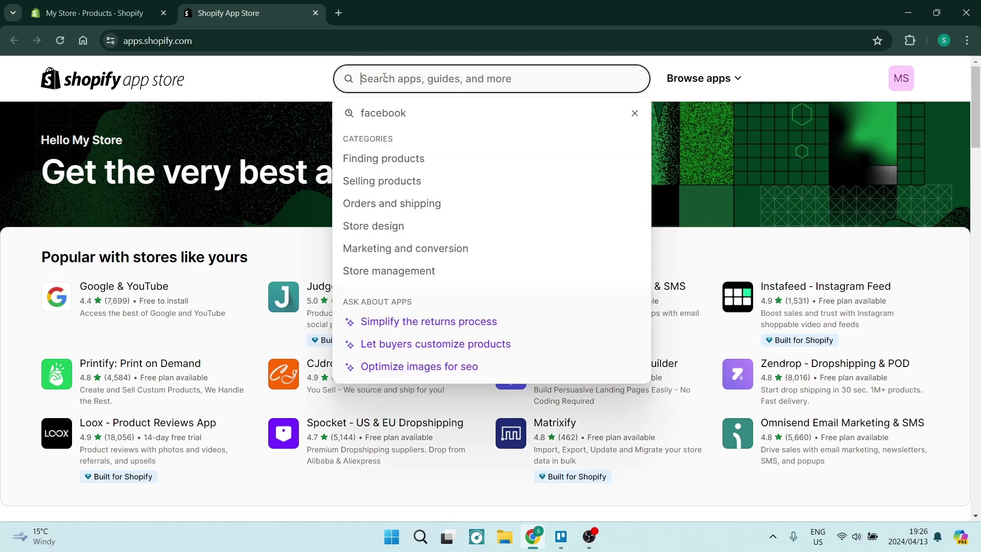
type("printify")
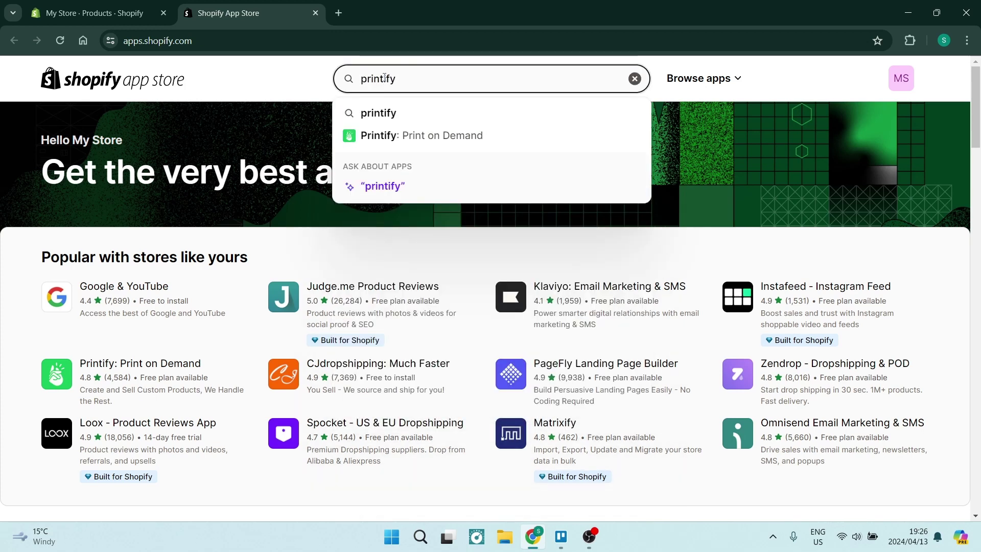
key("Return")
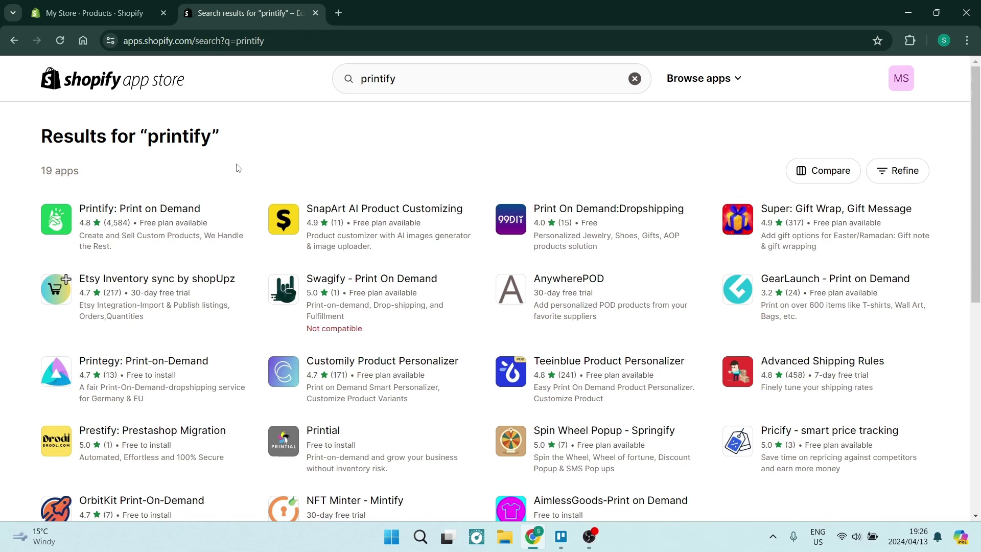
Step: Back in the admin, dismiss the Picked for you window and start a new product
left_click(108, 17)
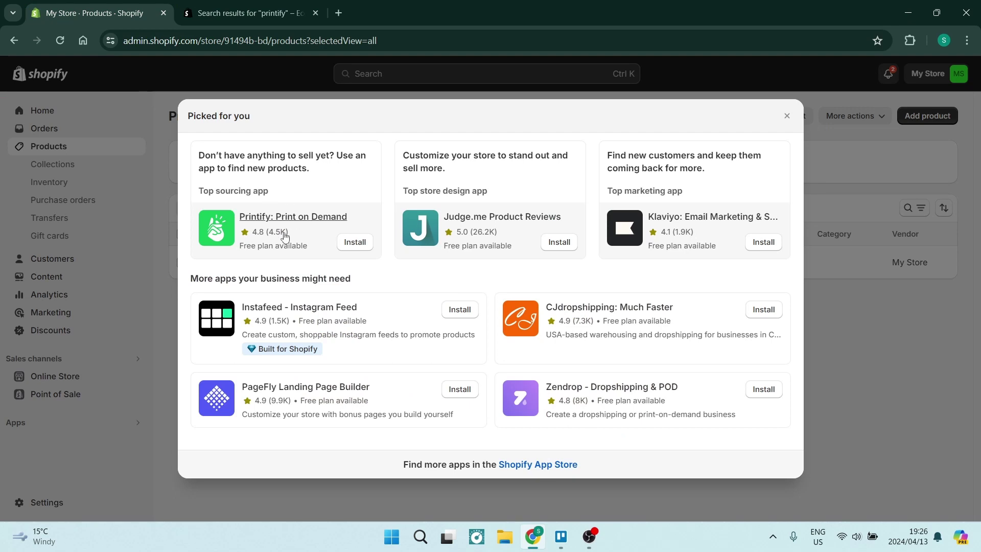
left_click(787, 115)
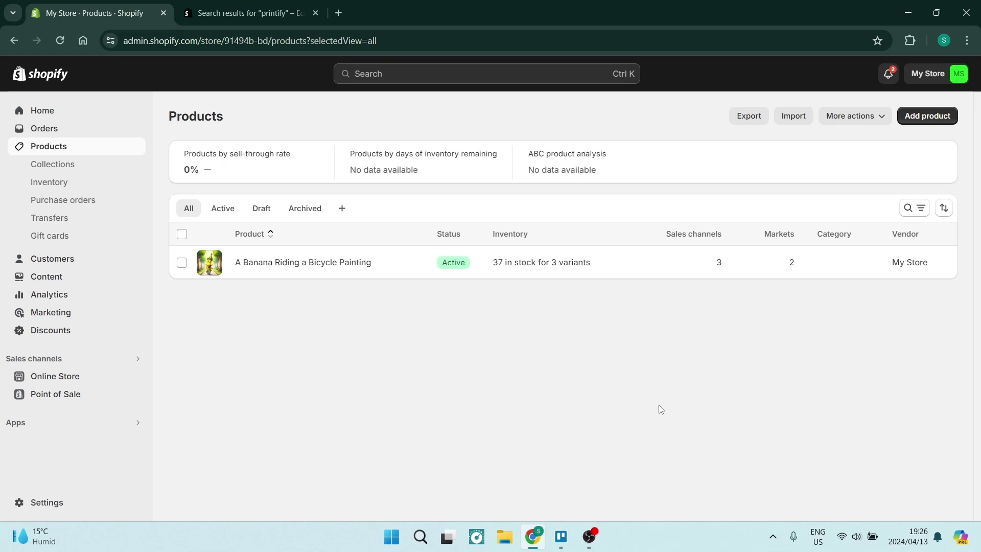
left_click(918, 116)
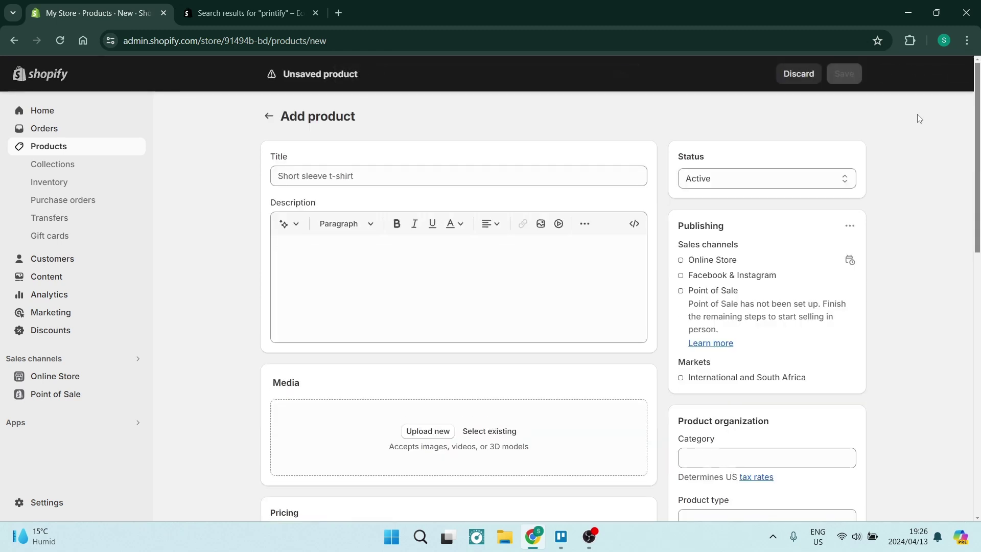
left_click(369, 177)
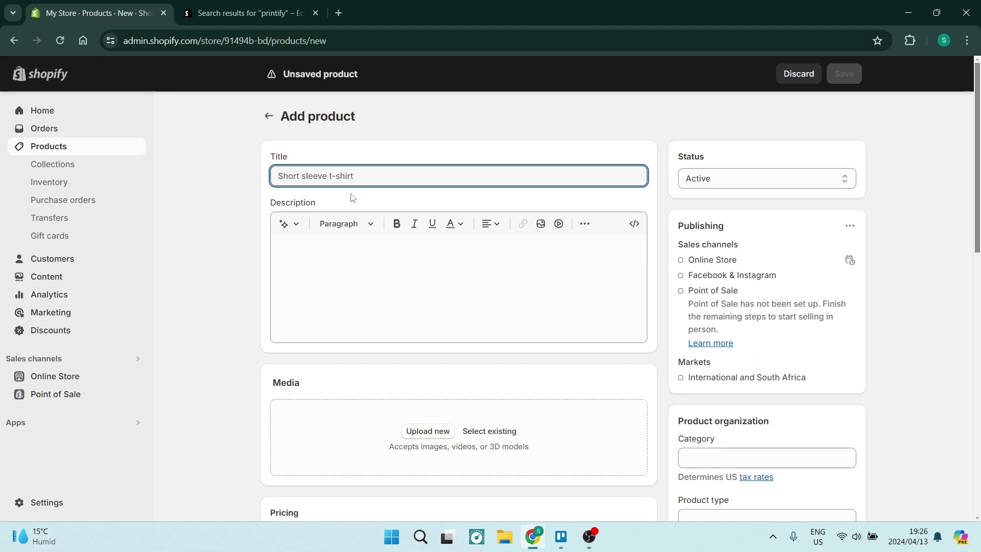
left_click(389, 273)
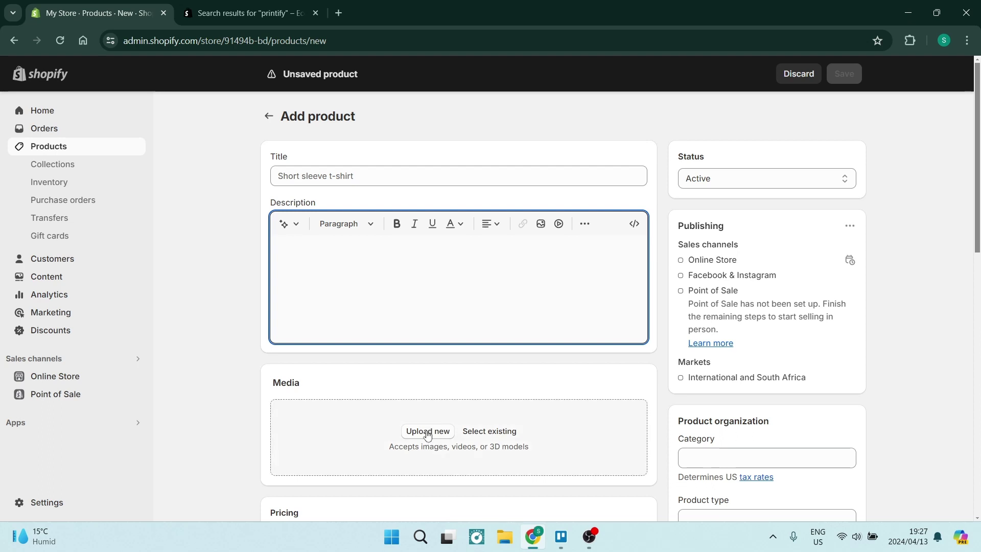
scroll(428, 434, "down", 1)
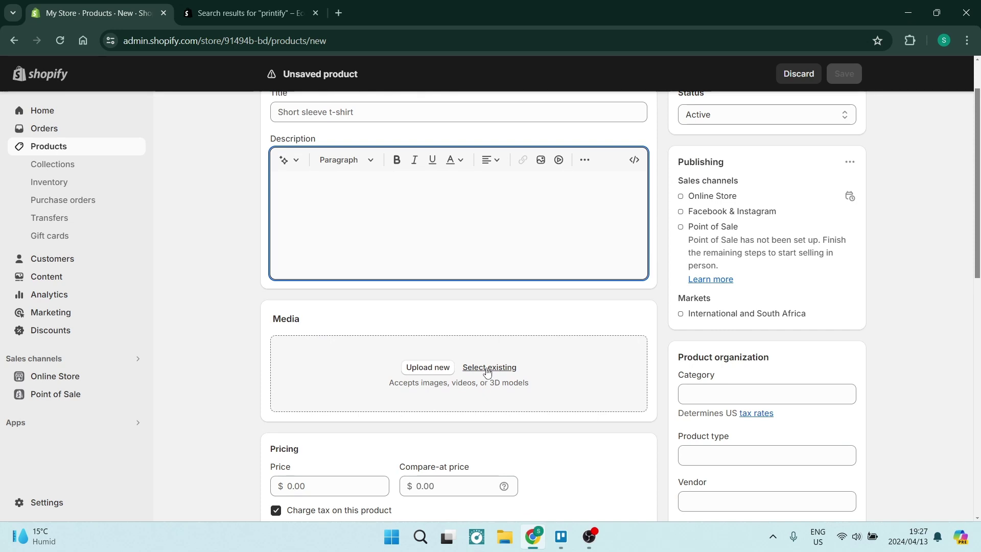
Step: Upload the 'images' tripod photo from Downloads to the product's Media and dismiss the tip
left_click(441, 316)
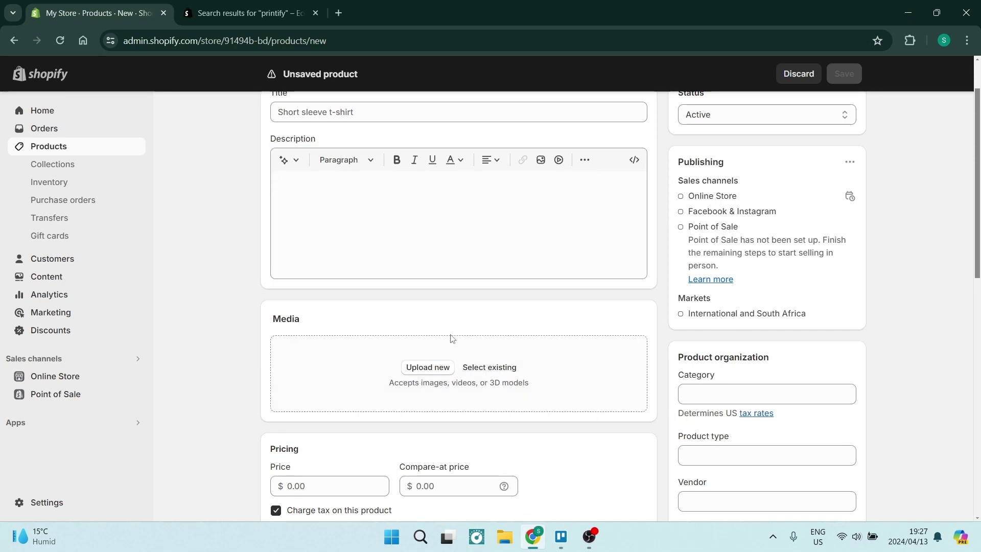
left_click(428, 367)
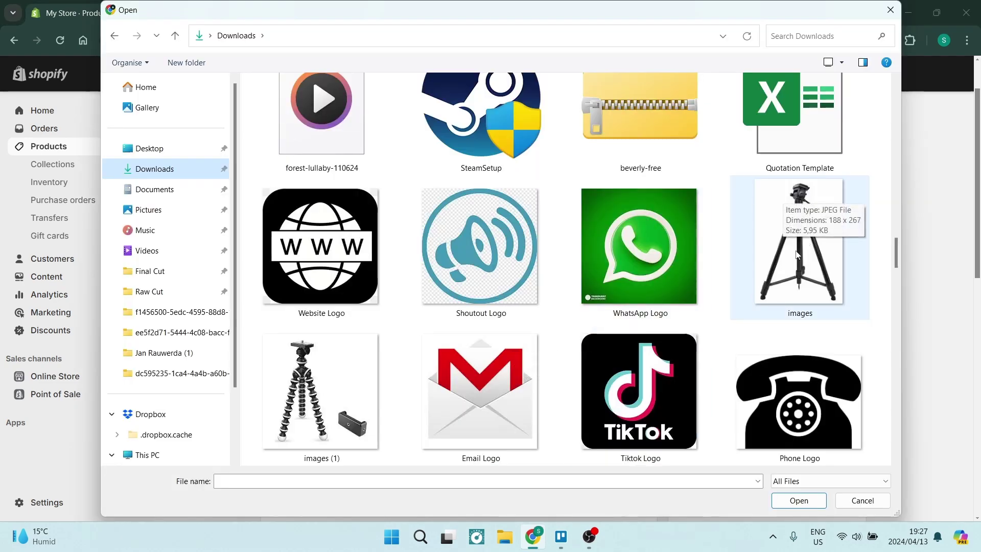
left_click(797, 254)
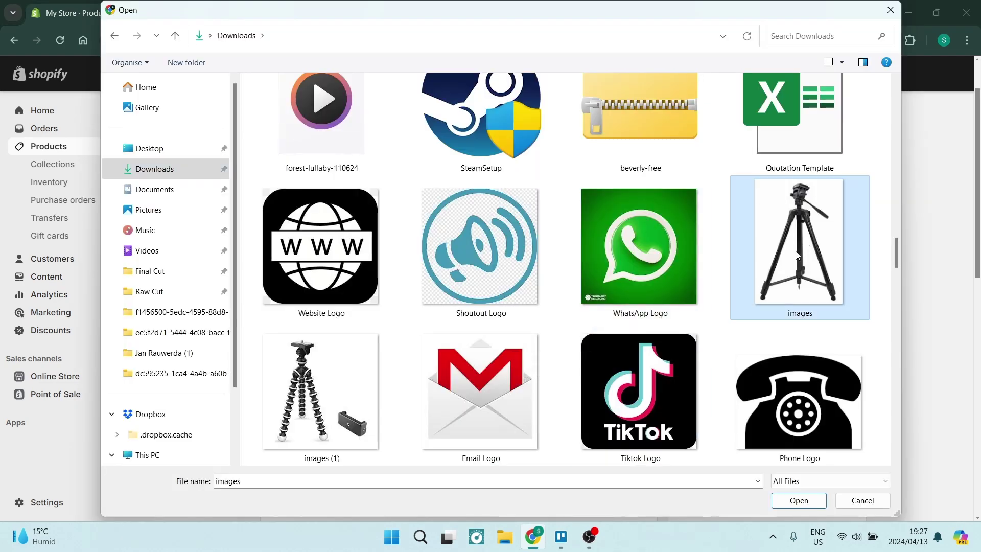
left_click(799, 501)
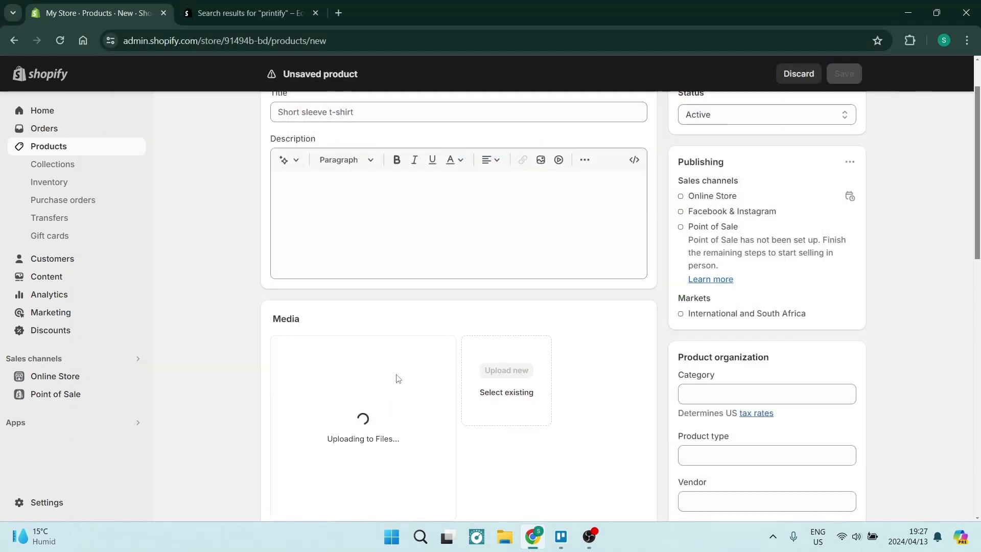
scroll(352, 358, "down", 1)
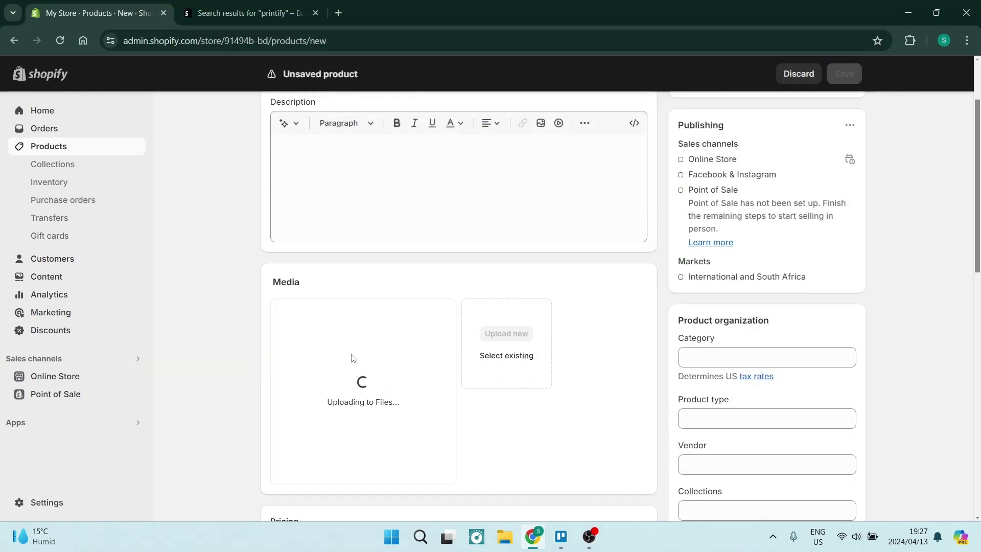
scroll(352, 358, "down", 2)
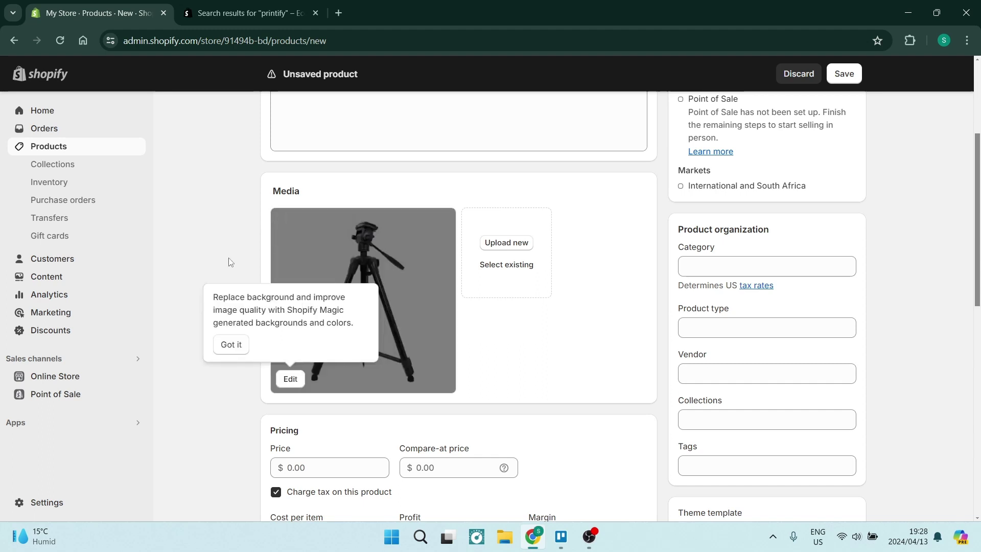
left_click(215, 345)
Step: Title the product 'Tripod' with the description 'This is a great tripod!'
scroll(344, 263, "up", 4)
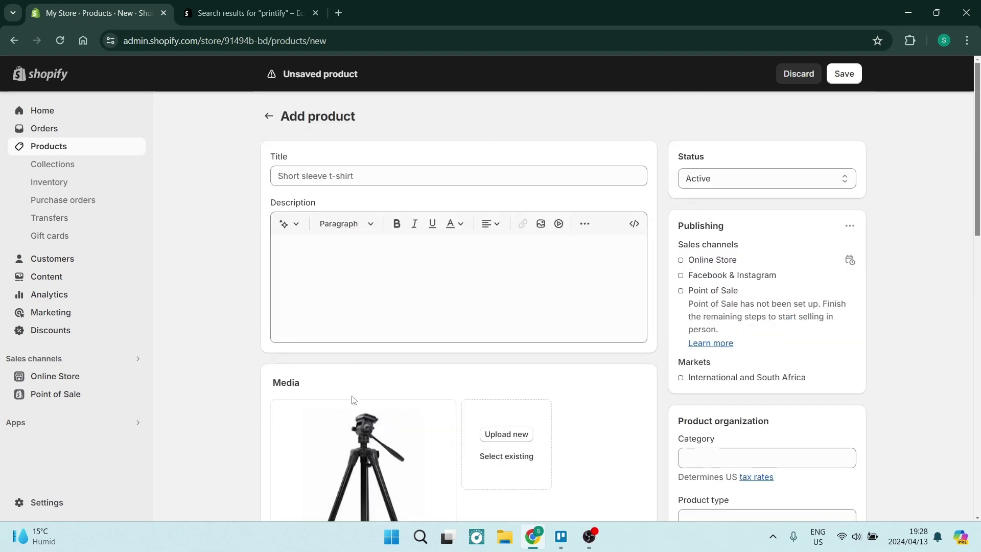
left_click(371, 173)
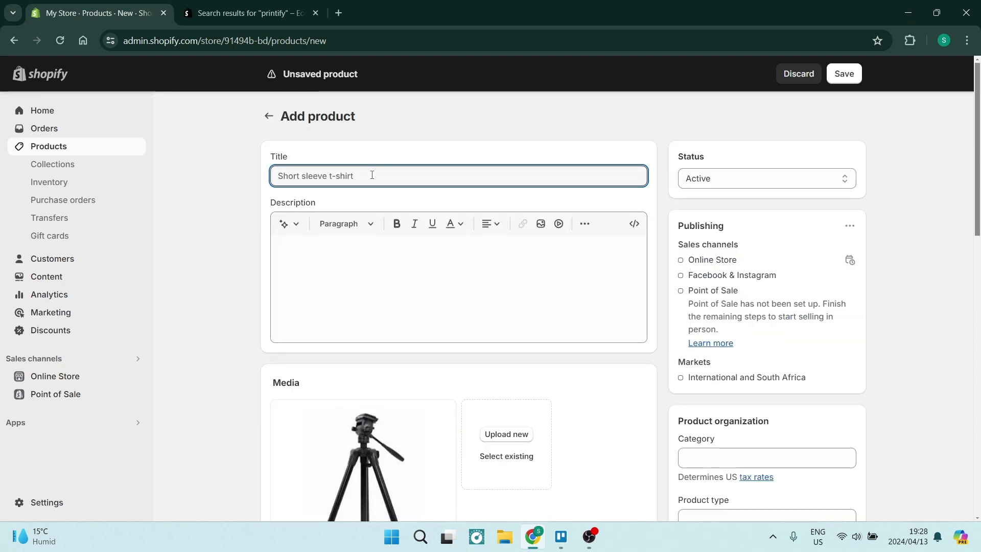
type("Tripod")
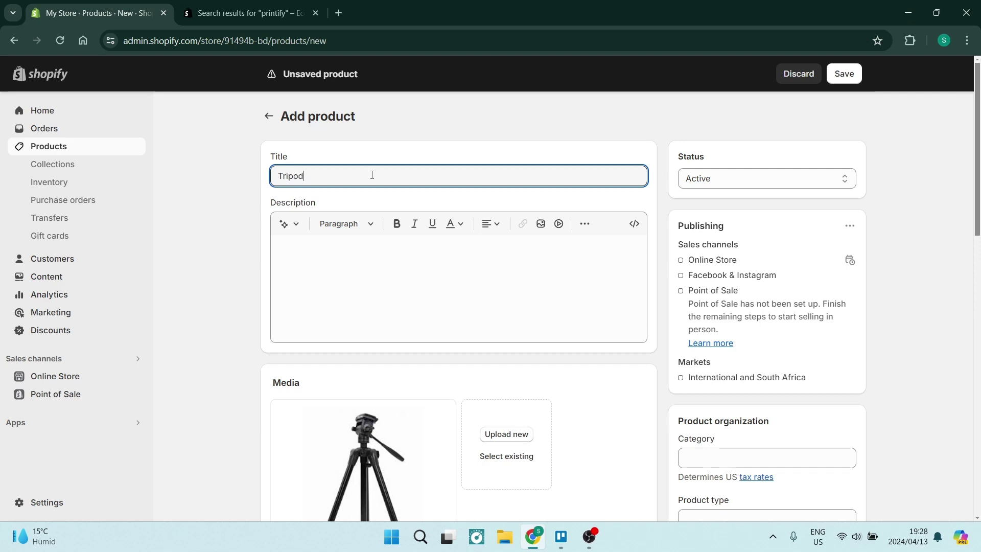
left_click(349, 293)
type("This is a great tripod!")
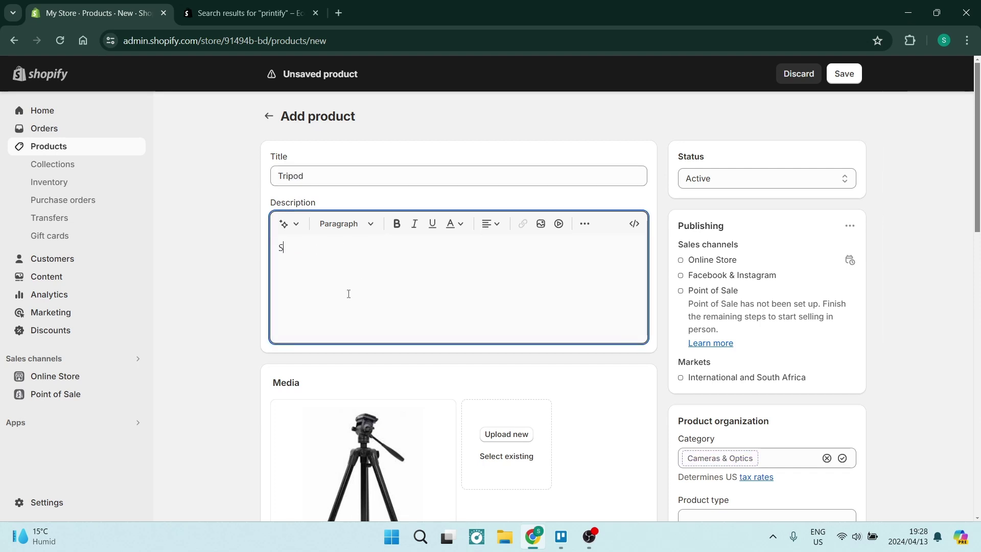
scroll(431, 322, "down", 6)
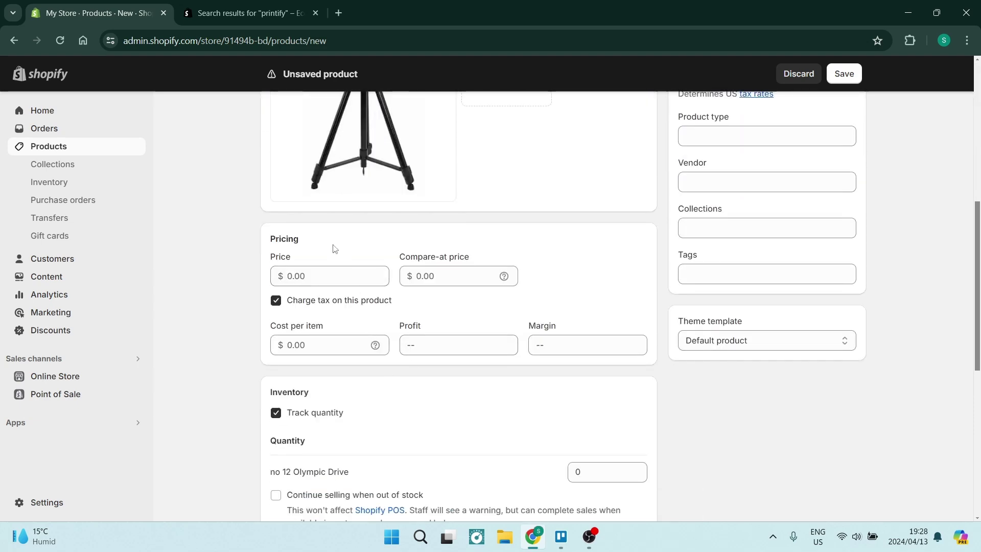
Step: Enter a price of 200, committed as 200.00
left_click(322, 276)
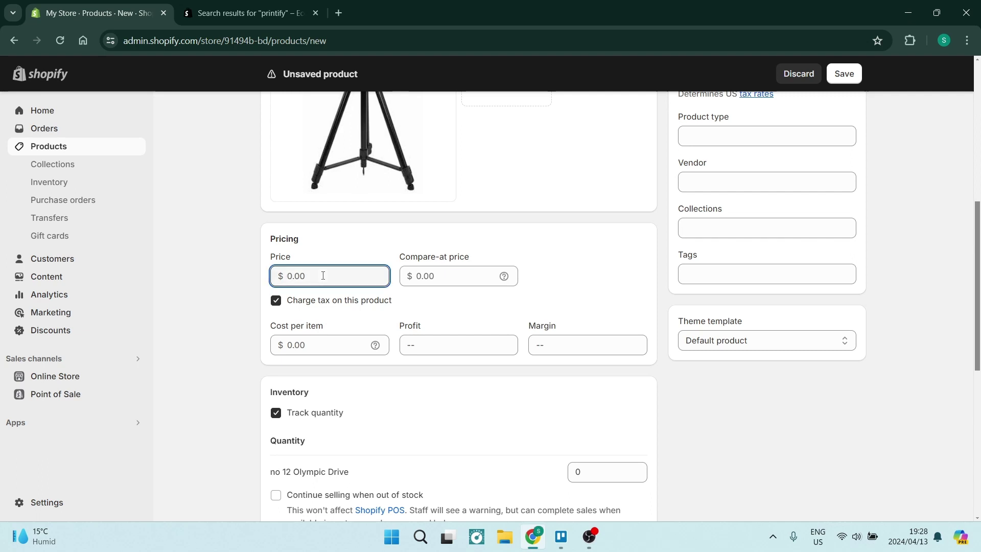
type("200")
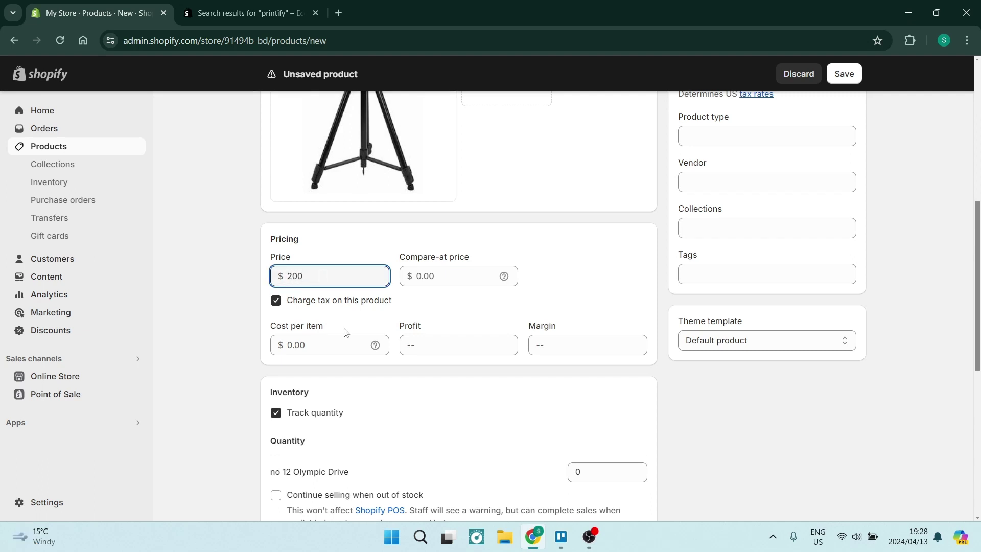
scroll(311, 204, "up", 3)
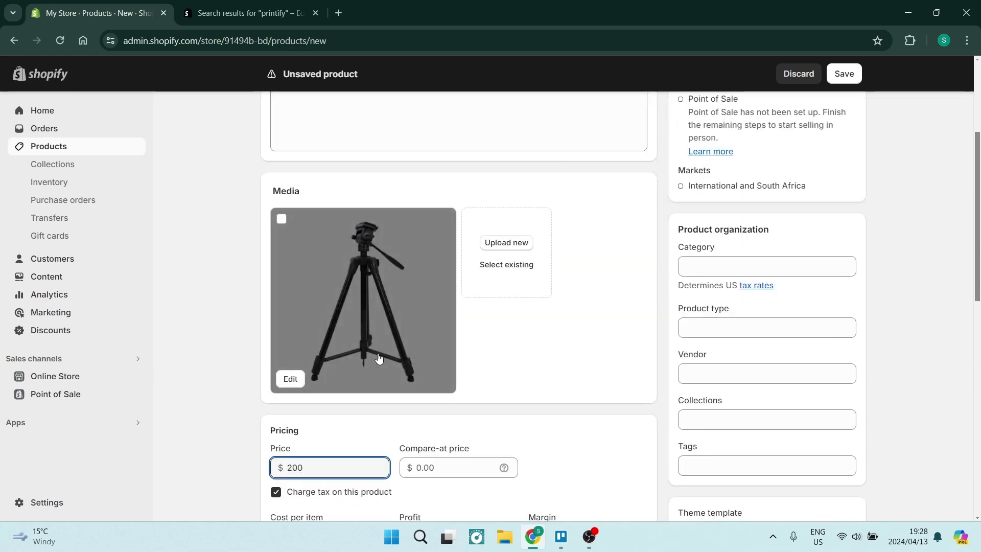
scroll(357, 286, "down", 2)
scroll(356, 286, "down", 1)
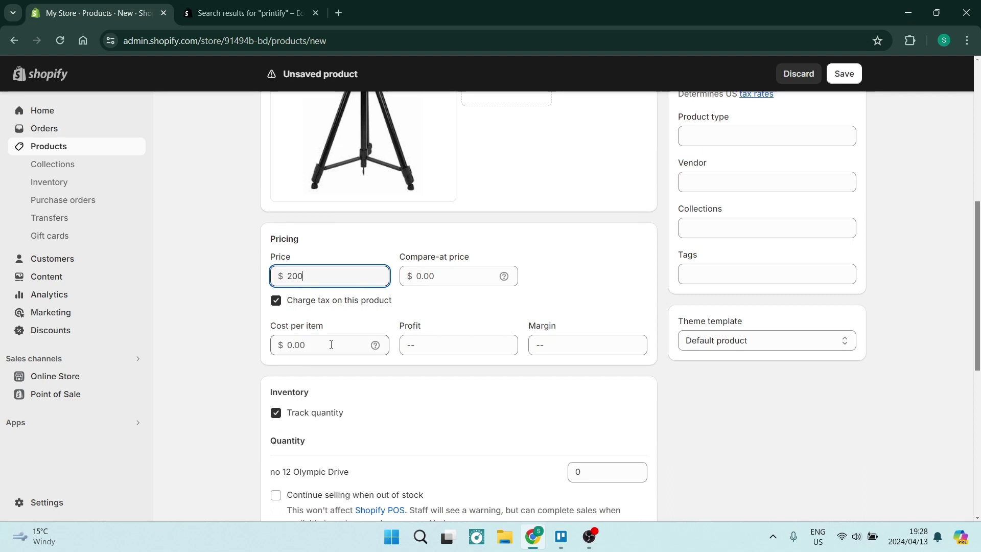
left_click(331, 345)
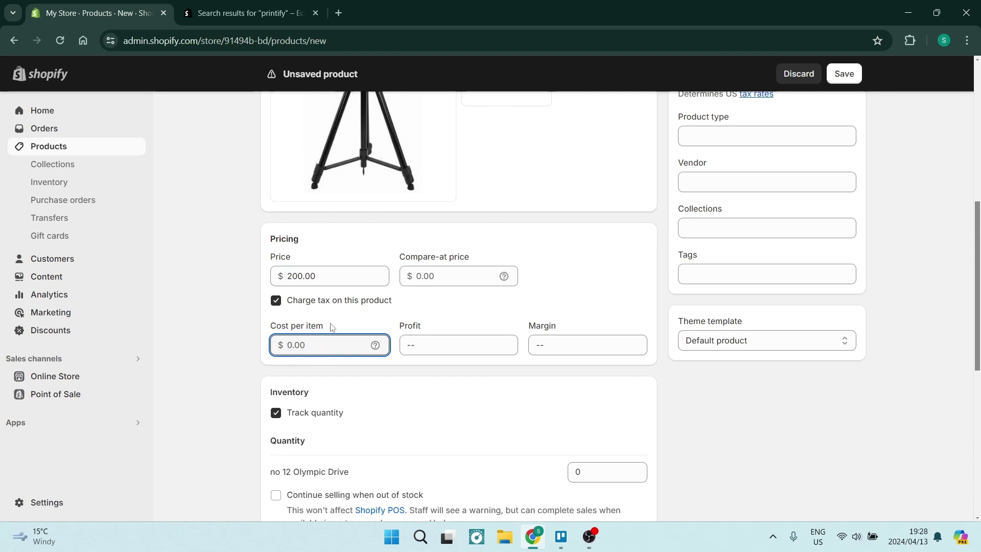
double_click(330, 274)
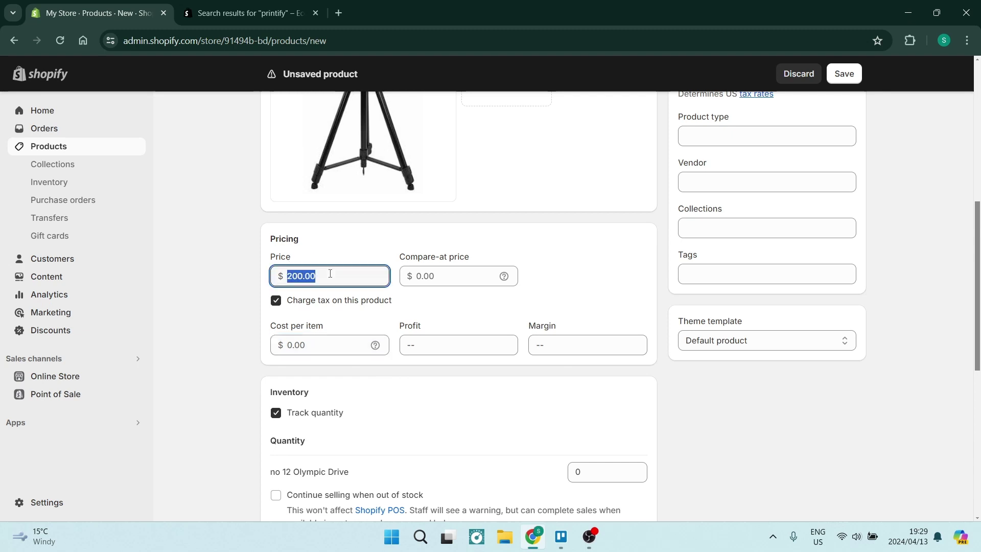
left_click(443, 275)
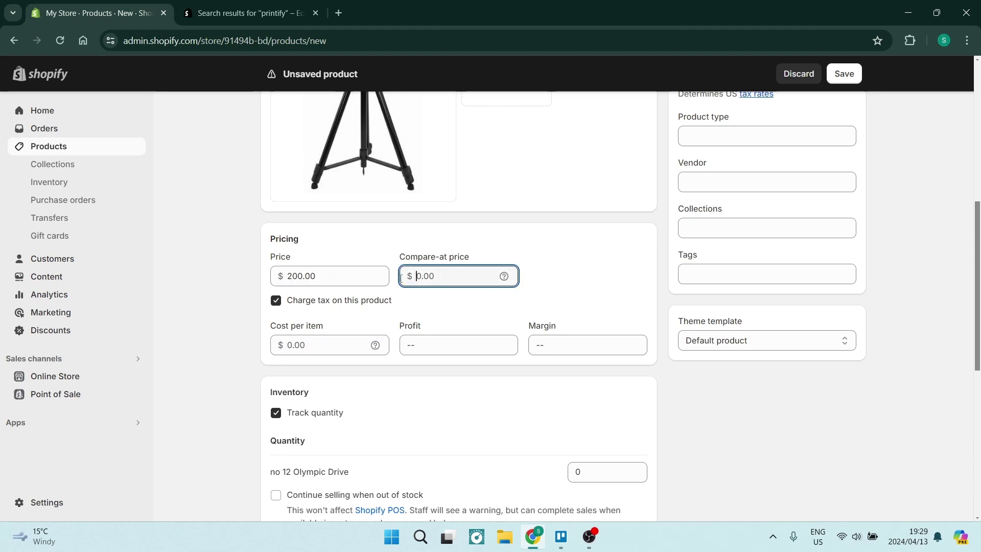
double_click(323, 277)
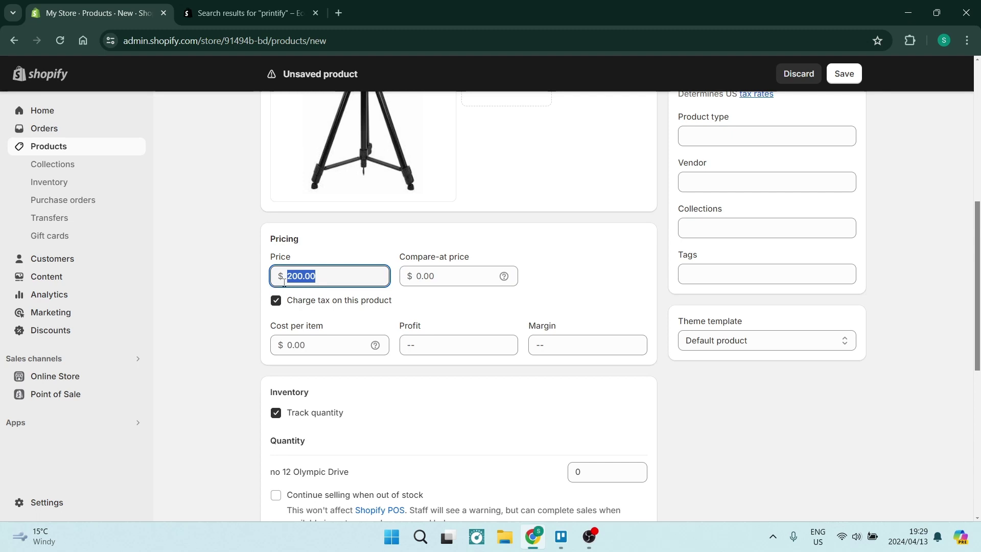
left_click(335, 249)
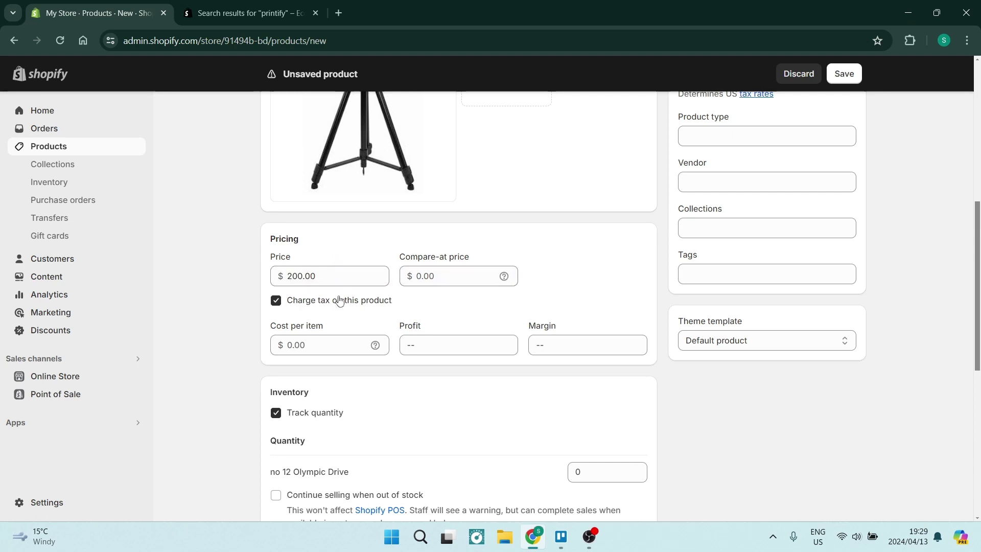
scroll(424, 338, "down", 4)
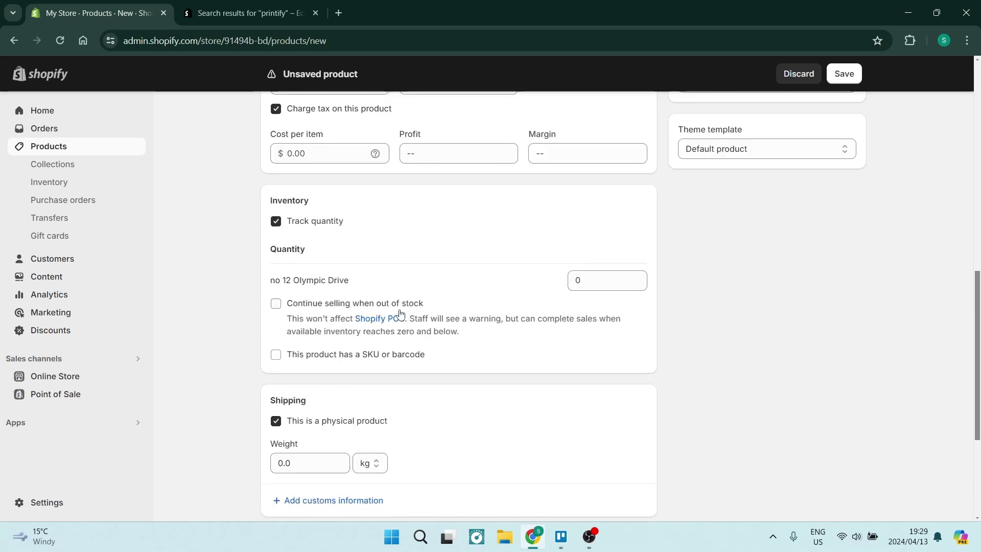
left_click(276, 223)
left_click(277, 223)
left_click(615, 283)
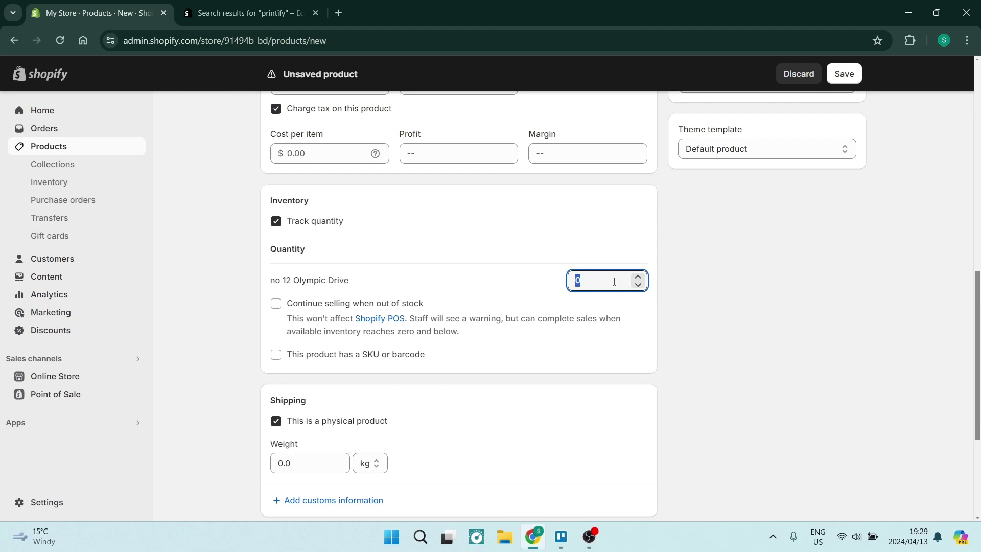
type("20")
left_click(250, 358)
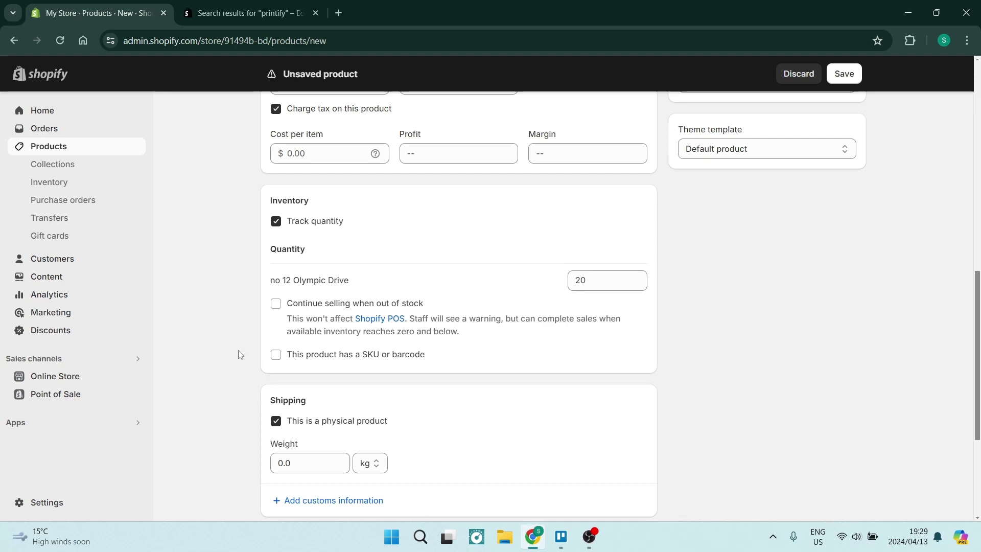
scroll(240, 354, "down", 4)
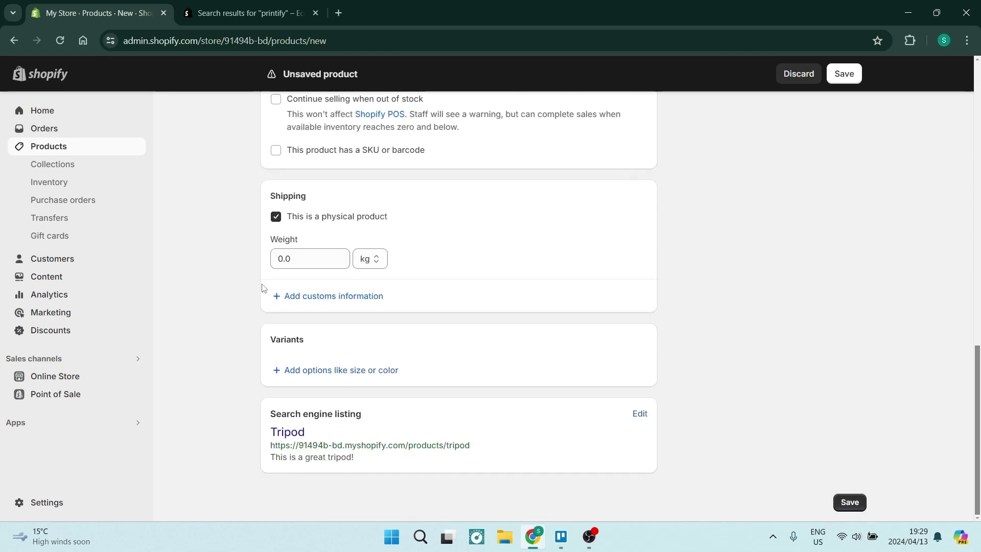
Step: Set the shipping weight to 200 g and start a new variant option
left_click(301, 259)
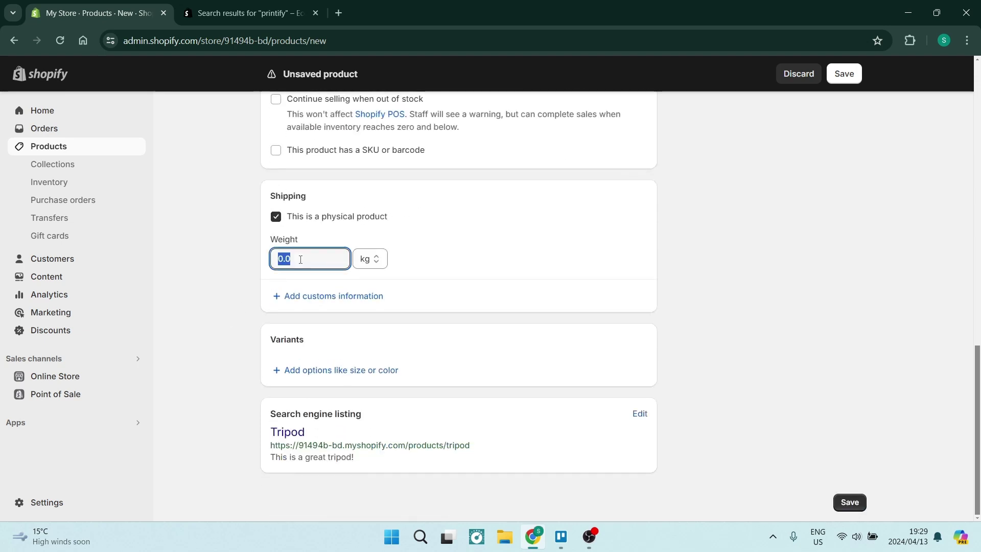
type("200")
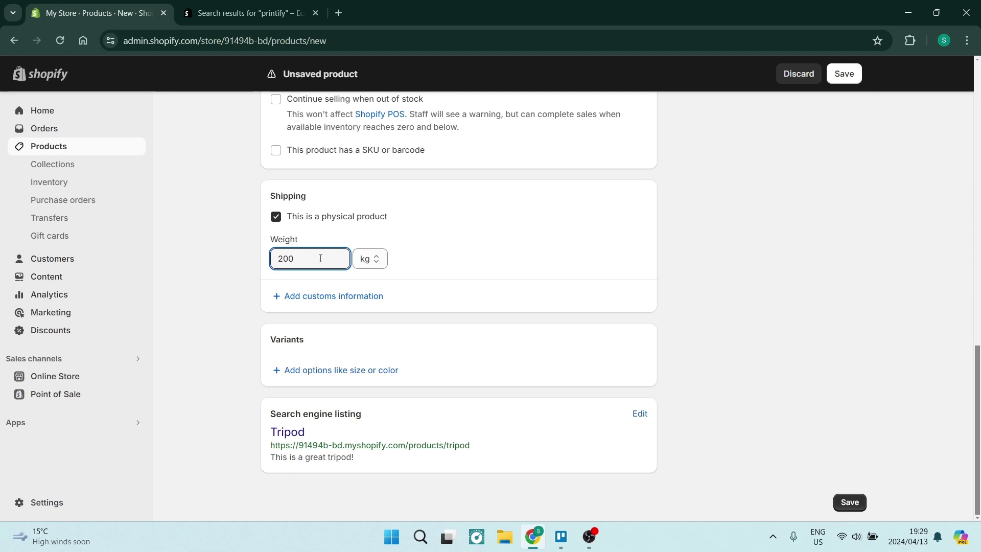
left_click(363, 259)
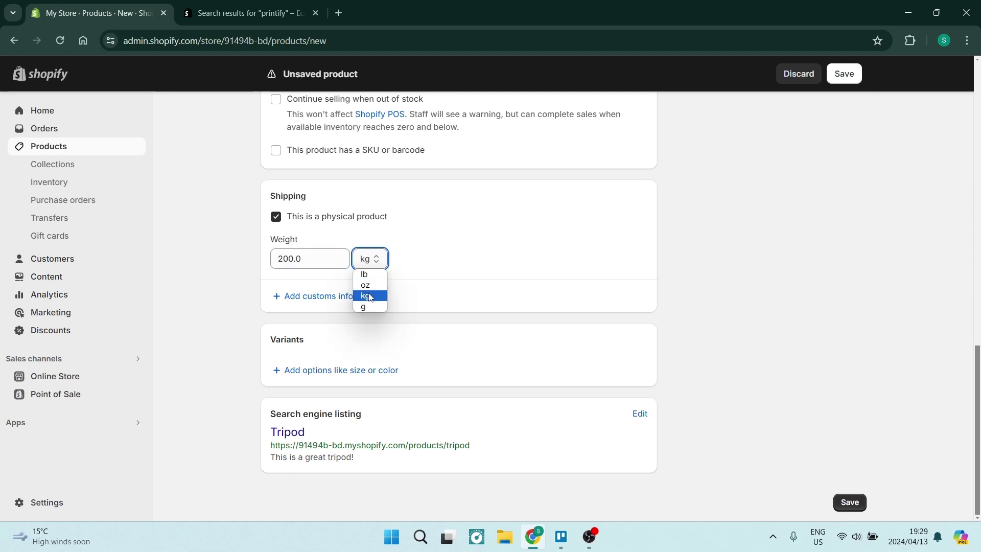
left_click(364, 307)
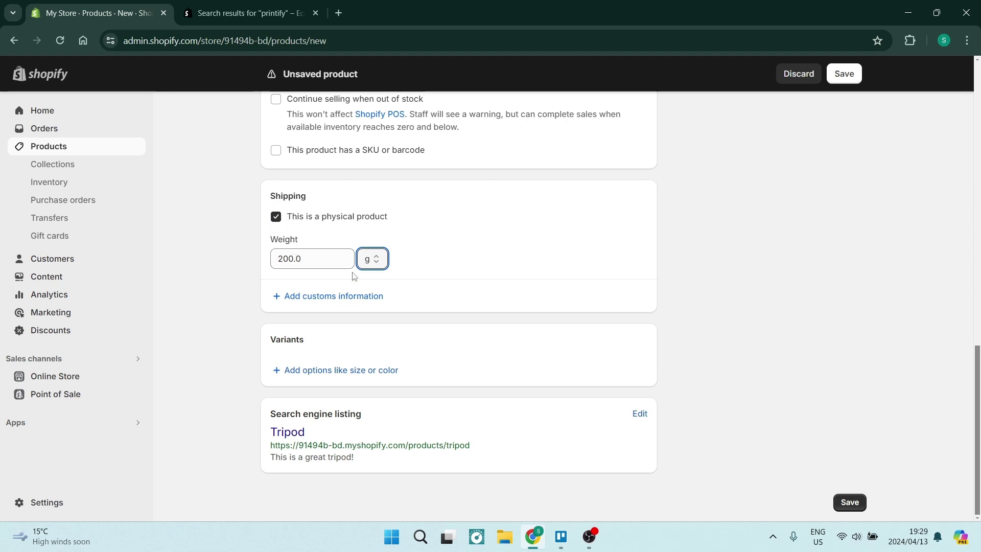
left_click(309, 376)
Step: Name the variant option Size, enter Small, Medium and Large, and finish it
scroll(386, 427, "down", 1)
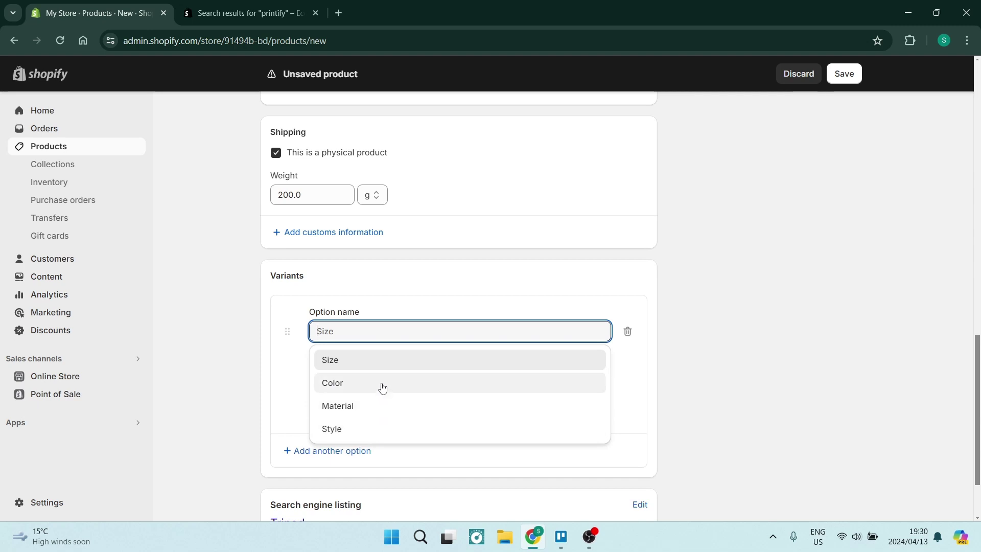
left_click(373, 362)
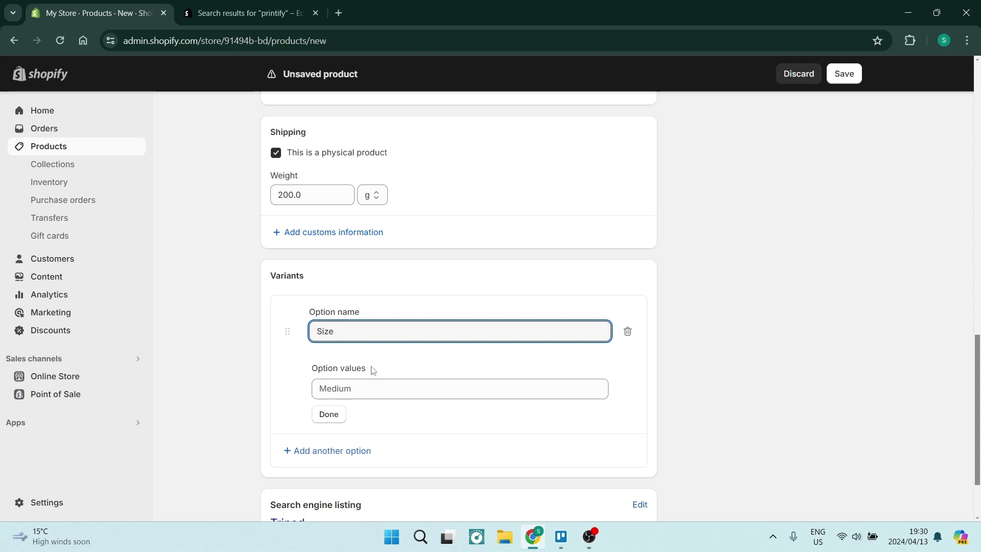
left_click_drag(370, 370, 259, 367)
left_click(367, 393)
type("Small")
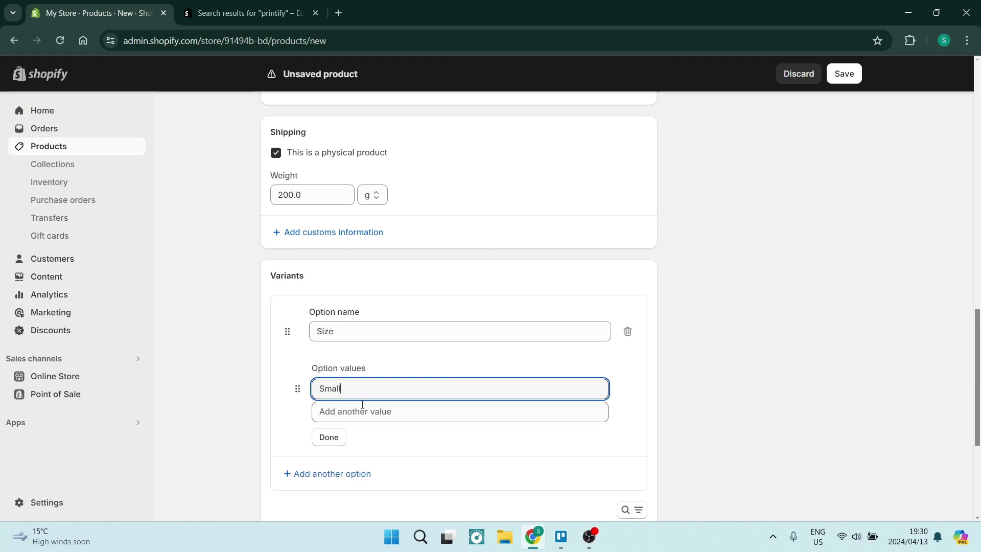
left_click(363, 412)
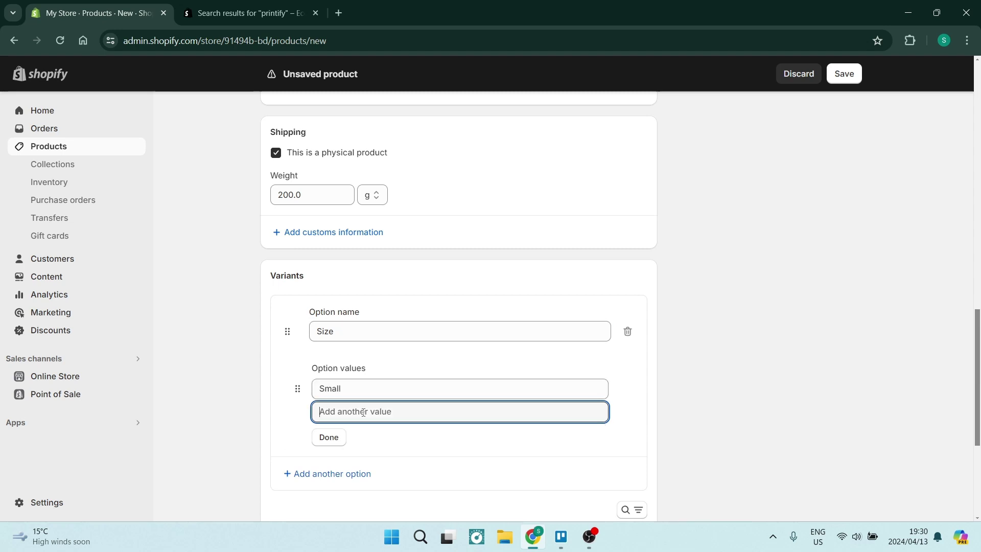
type("Medium")
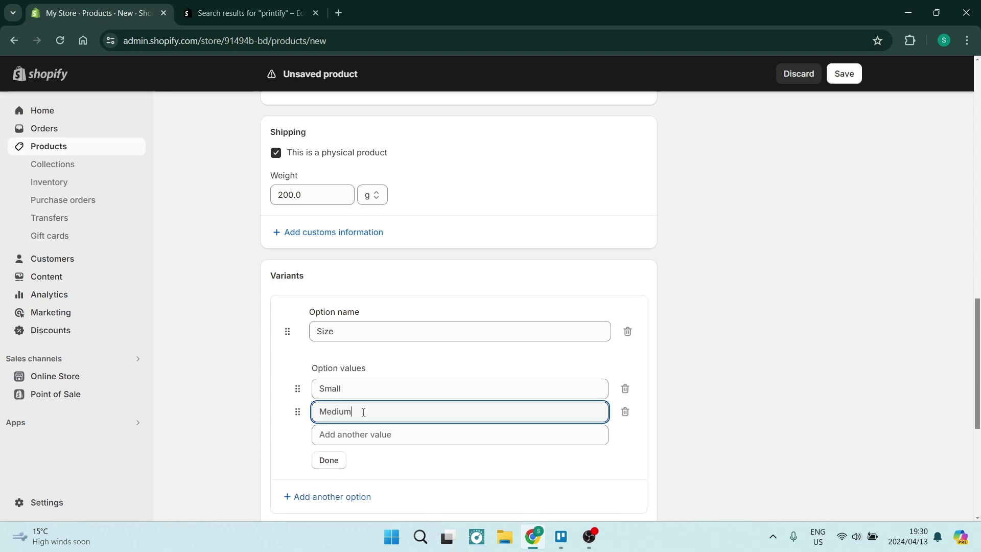
left_click(373, 437)
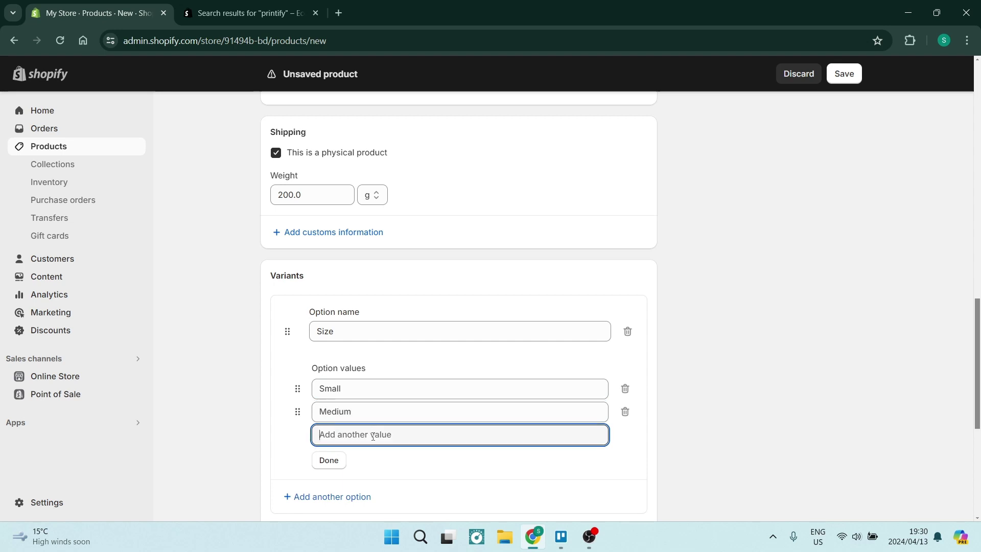
type("Large")
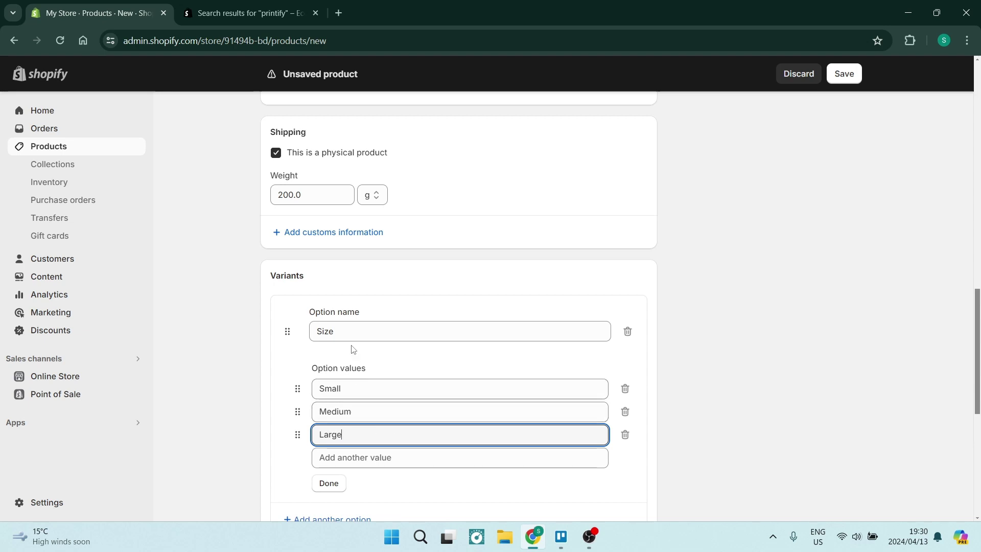
left_click(337, 483)
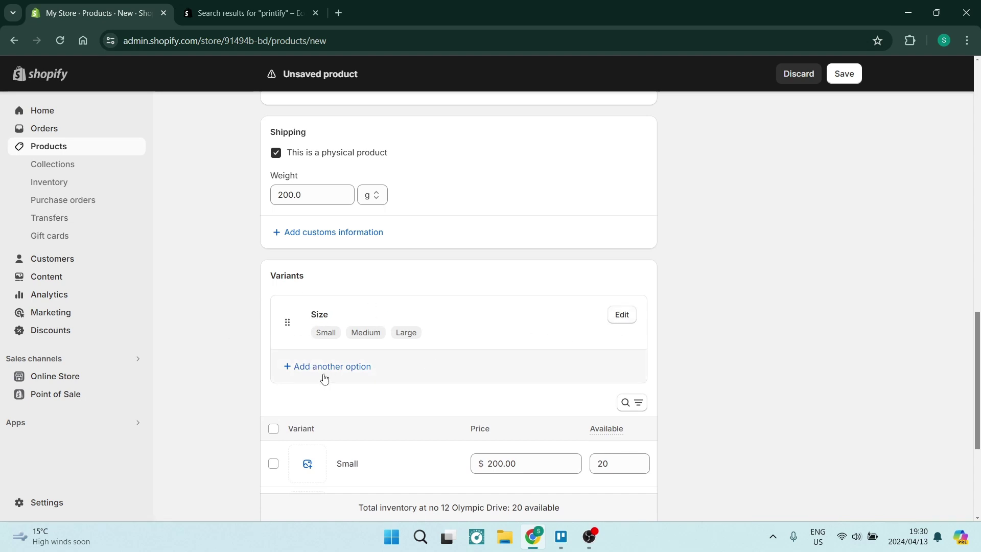
Step: Start a second variant option, then delete it so only the size option remains
left_click(317, 367)
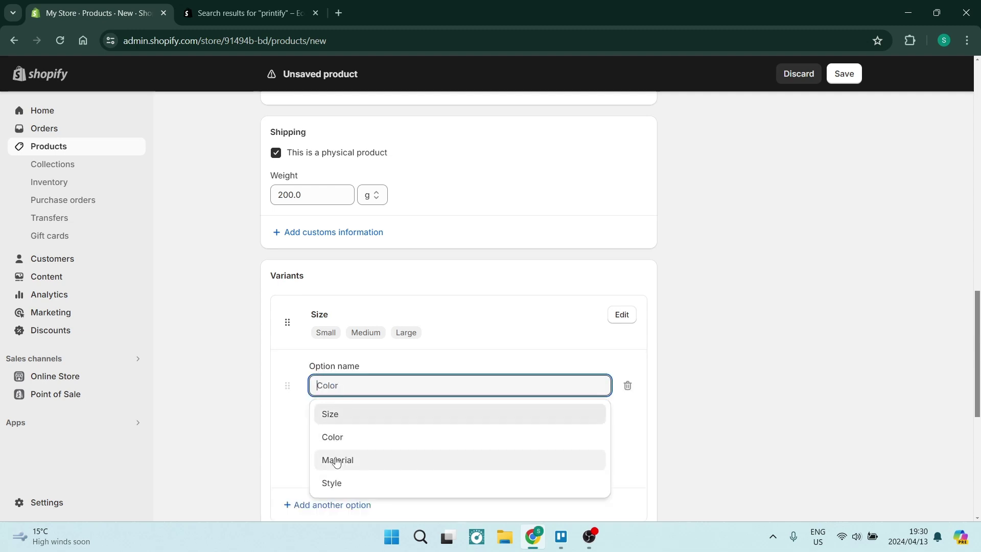
left_click(357, 286)
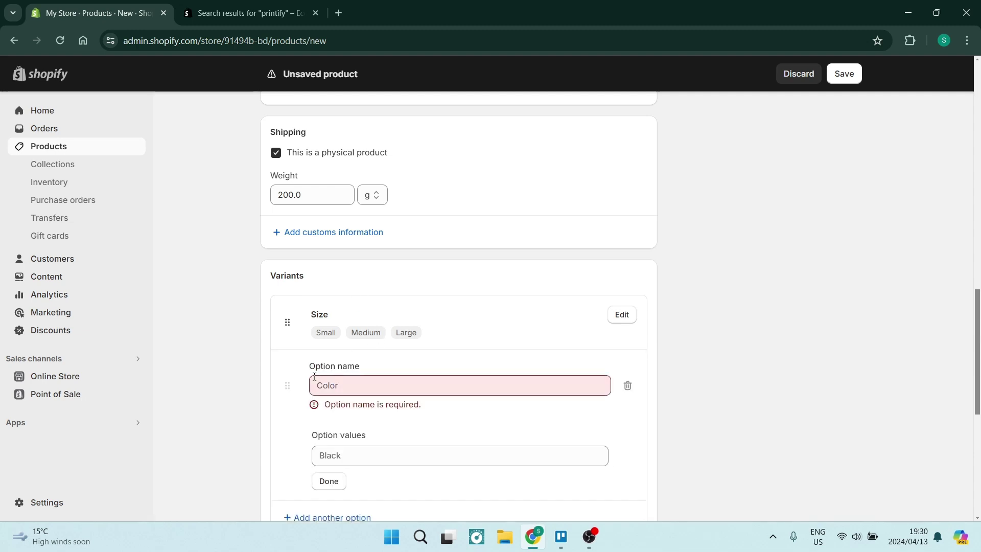
left_click(627, 386)
scroll(357, 373, "down", 4)
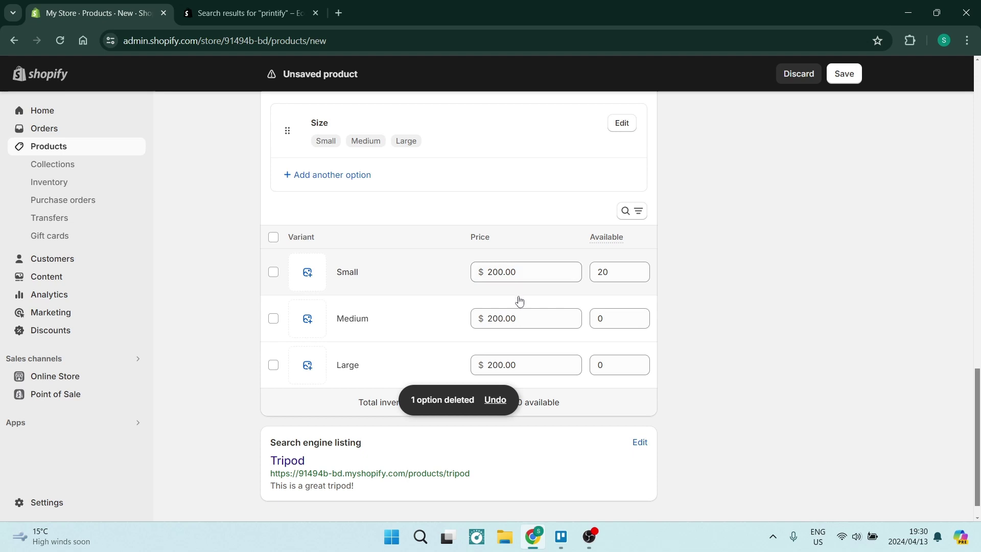
Step: Price Medium at 300 and Large at 400, and set both to 20 available
left_click(504, 319)
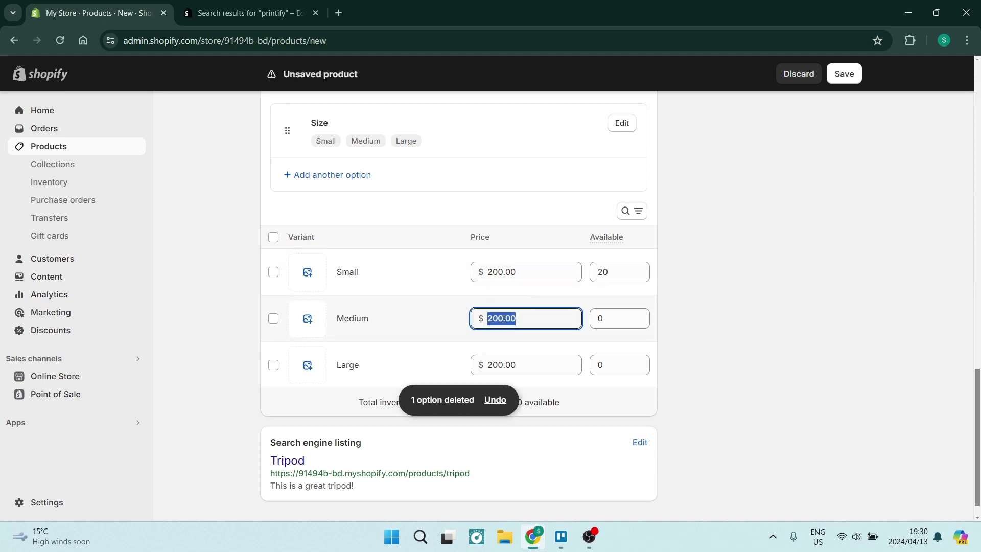
type("300")
left_click(490, 362)
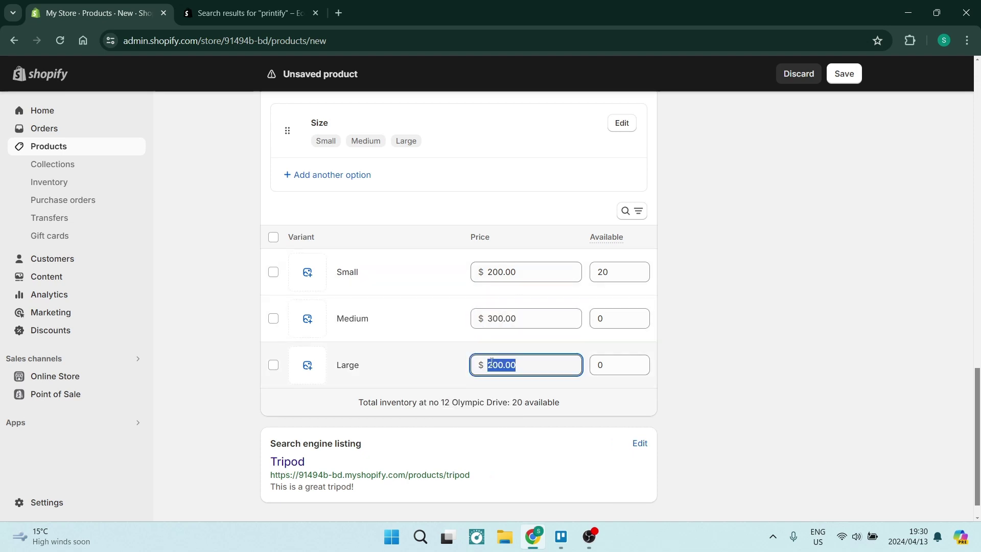
type("400")
left_click(626, 318)
type("20")
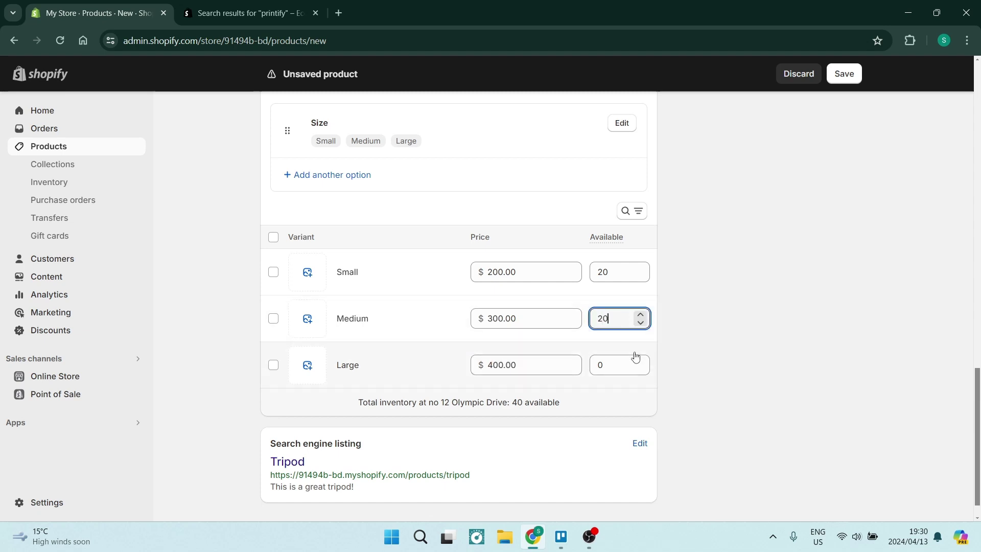
left_click(624, 364)
type("20")
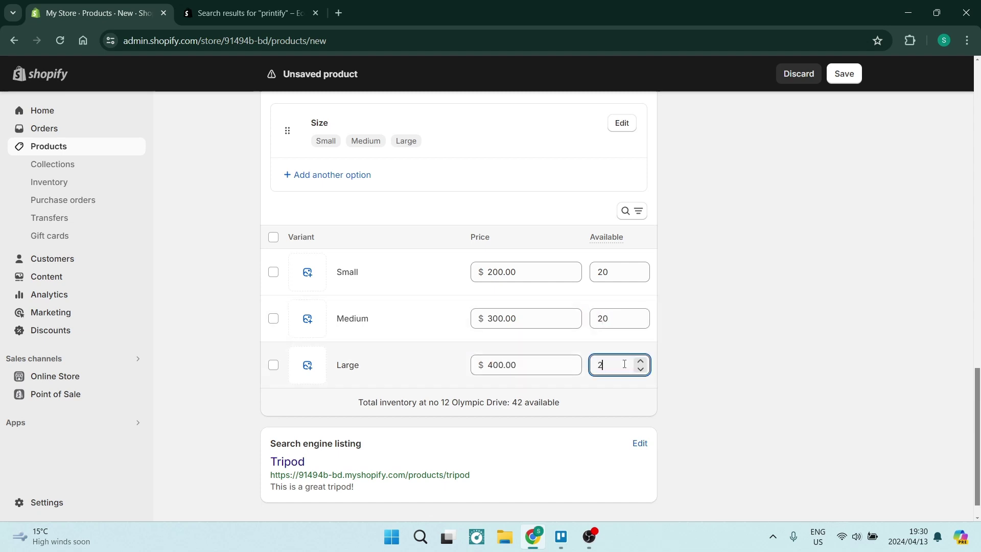
Step: Review the Medium and Small variant details, closing both without changes
left_click(630, 341)
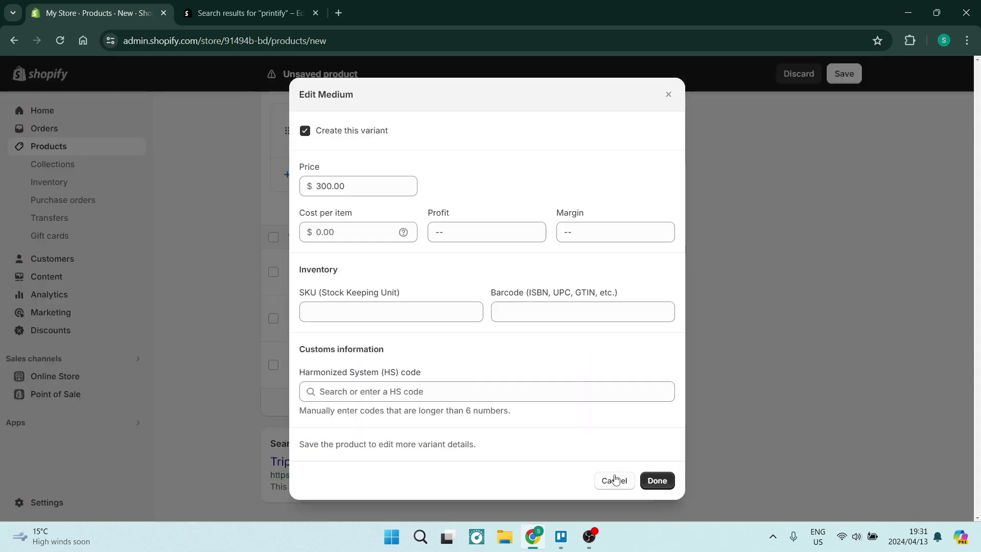
left_click(613, 480)
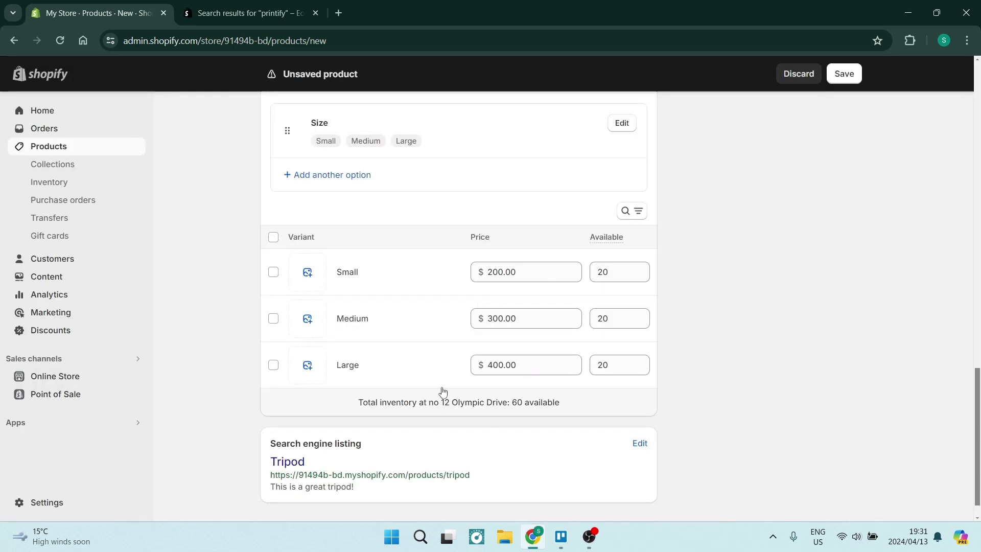
left_click(393, 279)
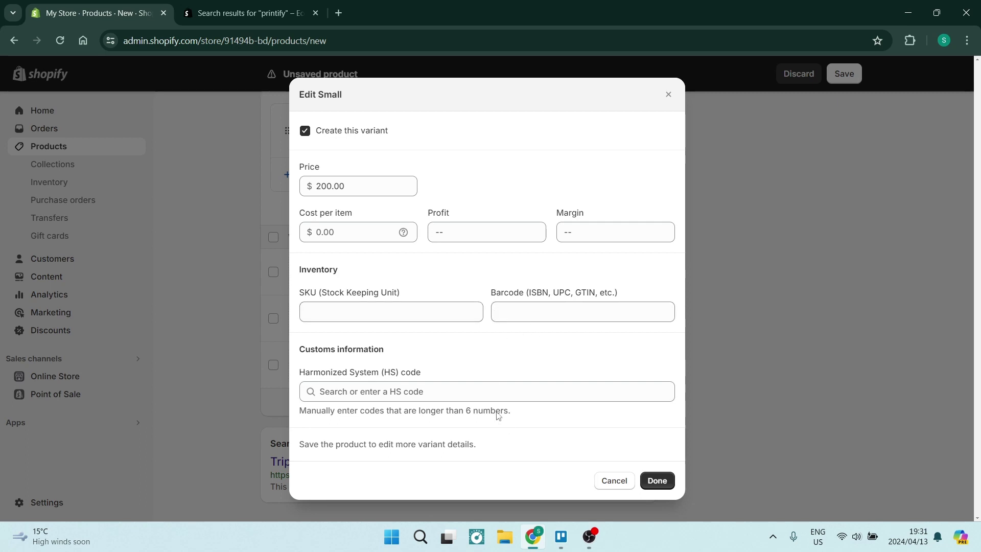
left_click(630, 481)
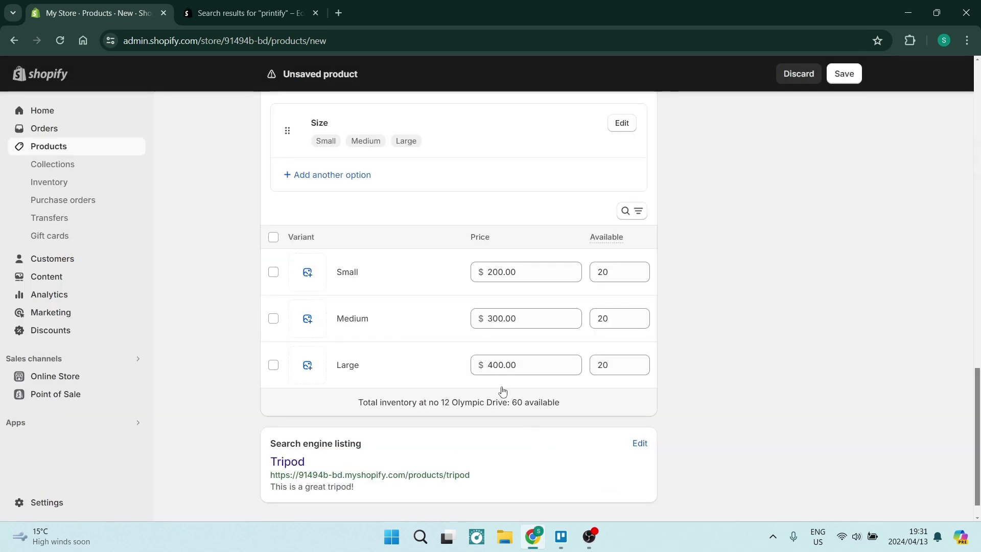
scroll(438, 318, "down", 1)
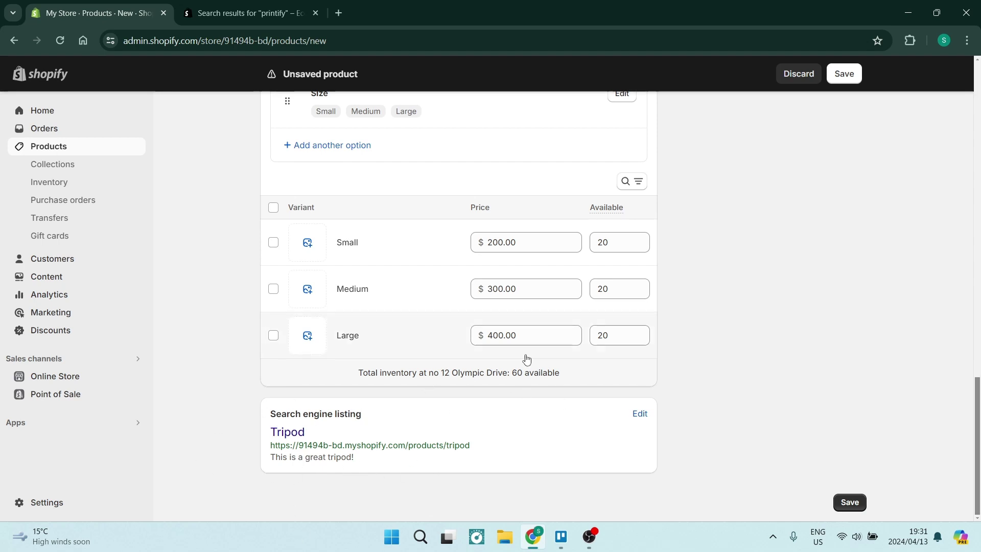
scroll(513, 333, "up", 15)
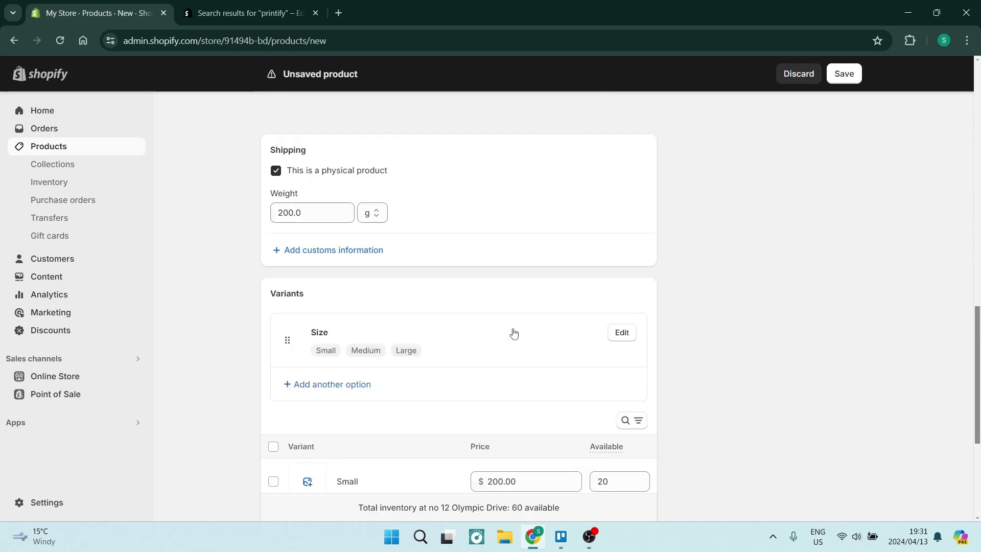
scroll(506, 325, "up", 3)
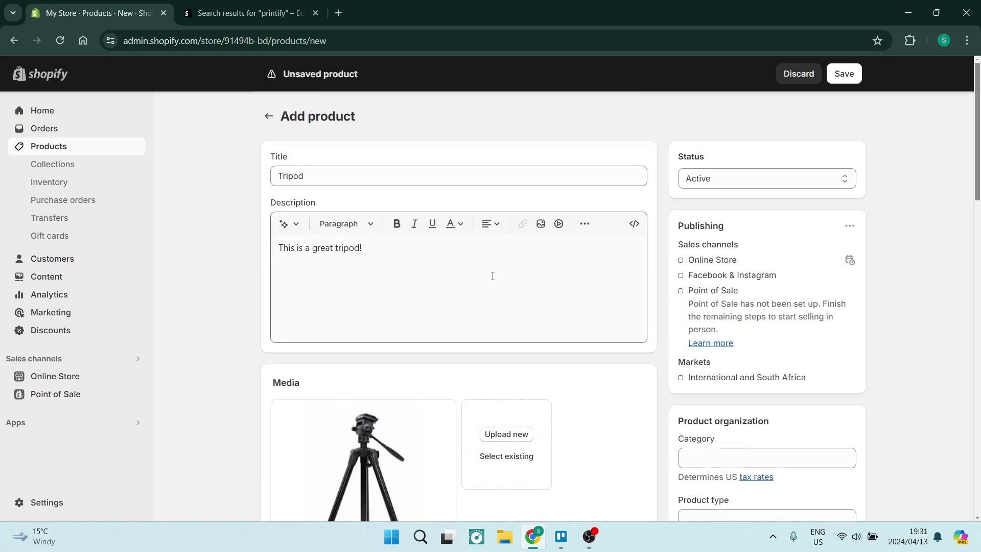
scroll(562, 332, "down", 1)
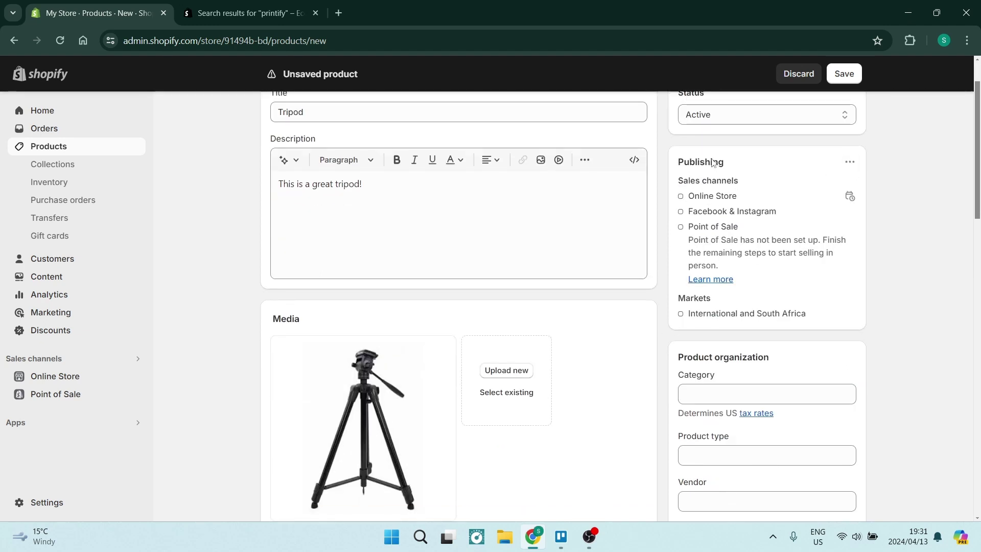
scroll(756, 307, "down", 2)
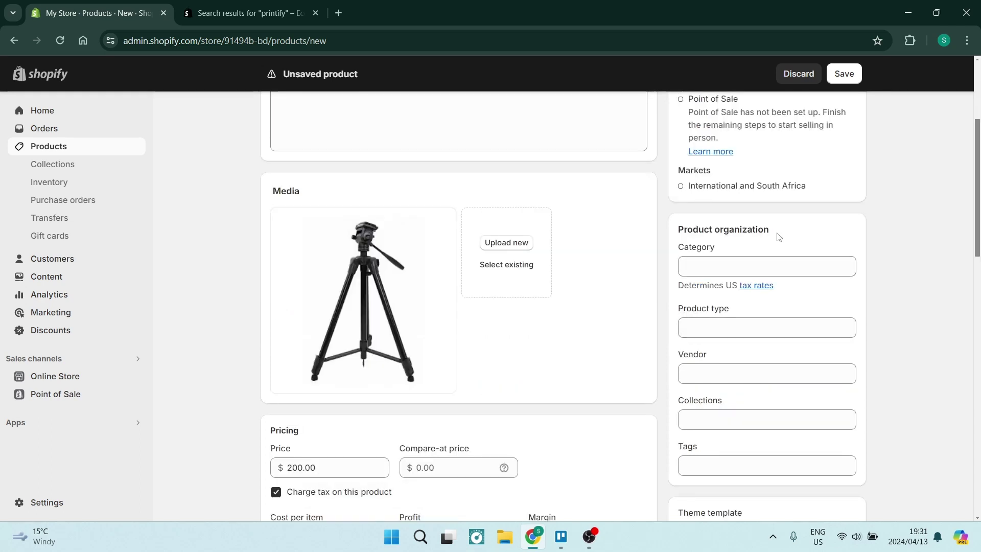
Step: Search categories for 'photo' and set the product category to Photography
left_click(784, 266)
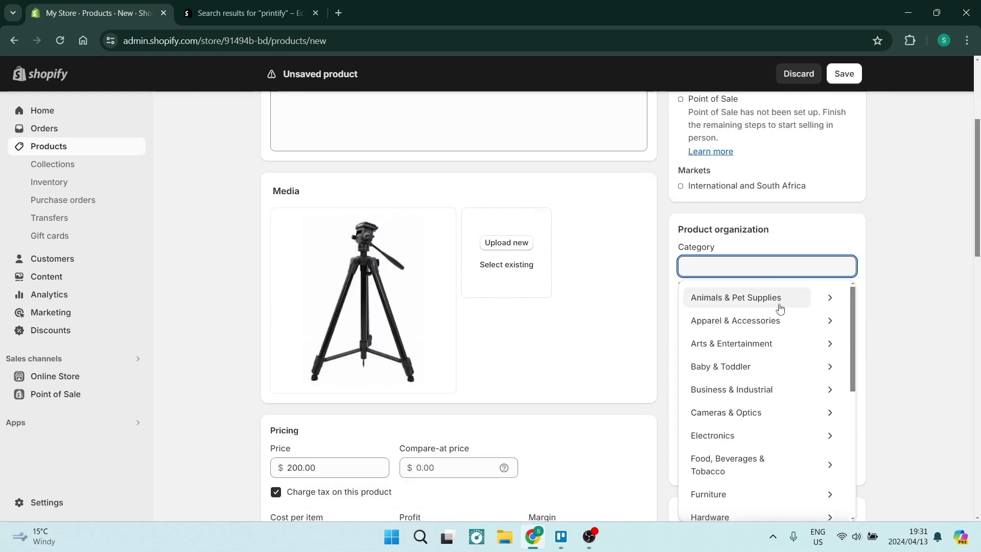
type("photo")
left_click(777, 306)
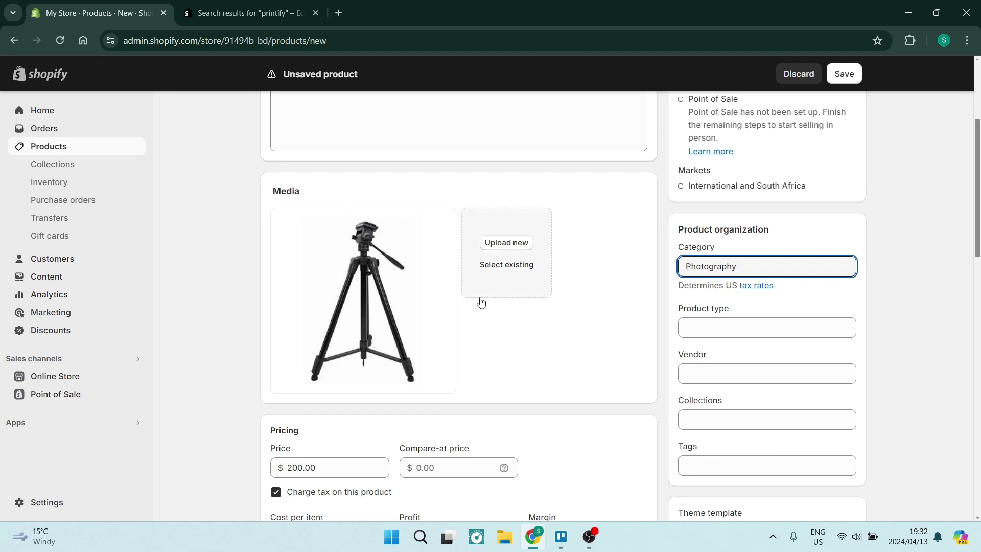
Step: Check the theme template options and keep the Default product template
scroll(616, 358, "down", 1)
scroll(615, 357, "down", 3)
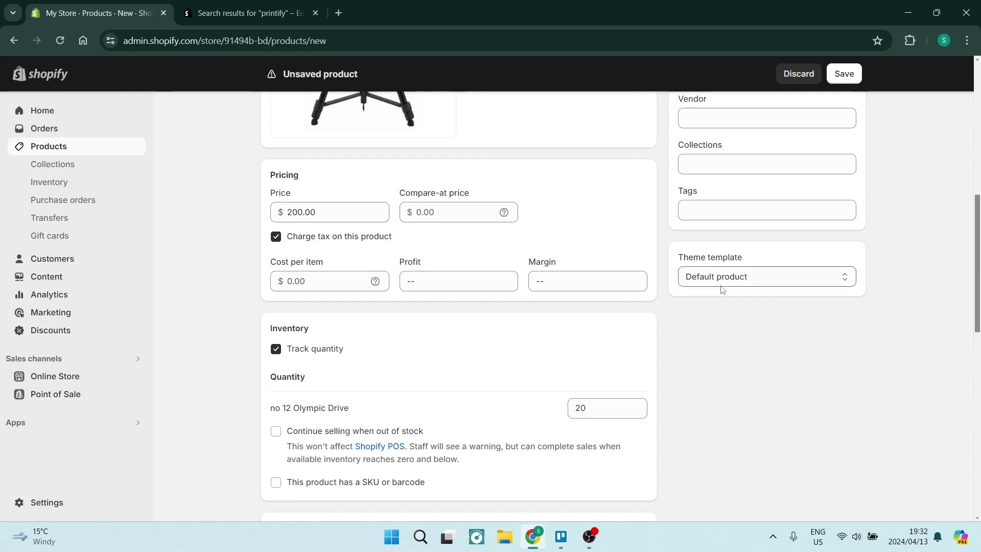
left_click(786, 282)
left_click(906, 294)
scroll(363, 230, "up", 4)
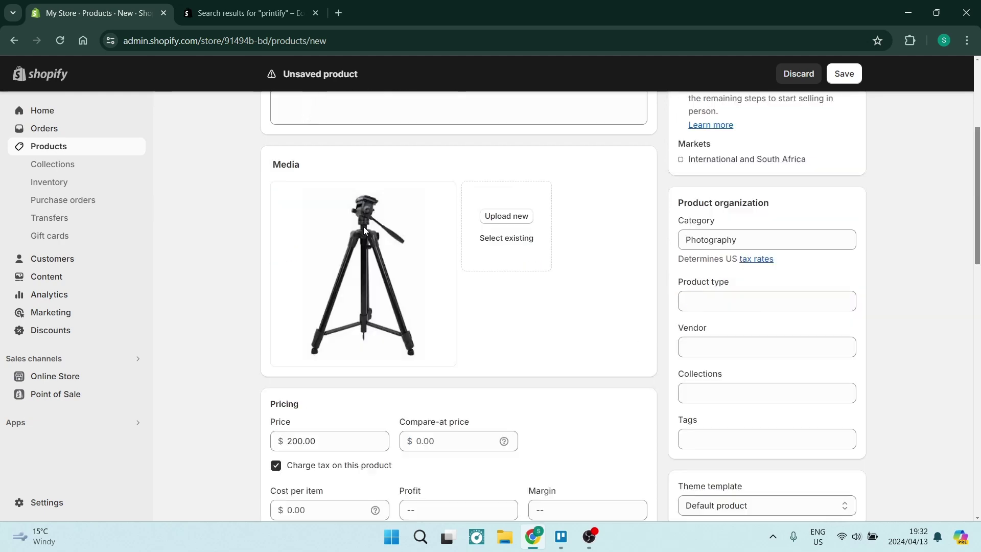
scroll(363, 225, "down", 15)
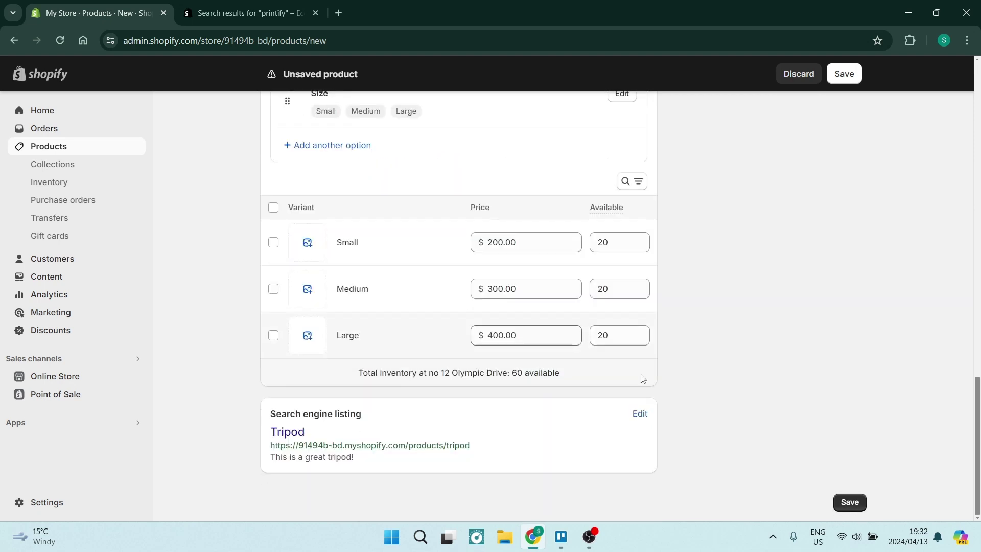
Step: Save the Tripod, return to Products, then select it and glance at its bulk actions
left_click(850, 499)
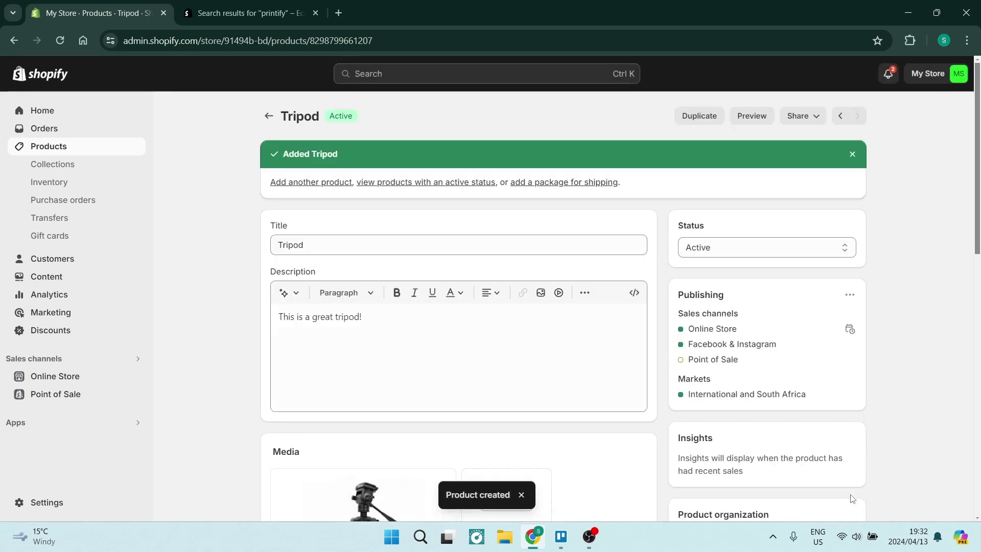
left_click(265, 119)
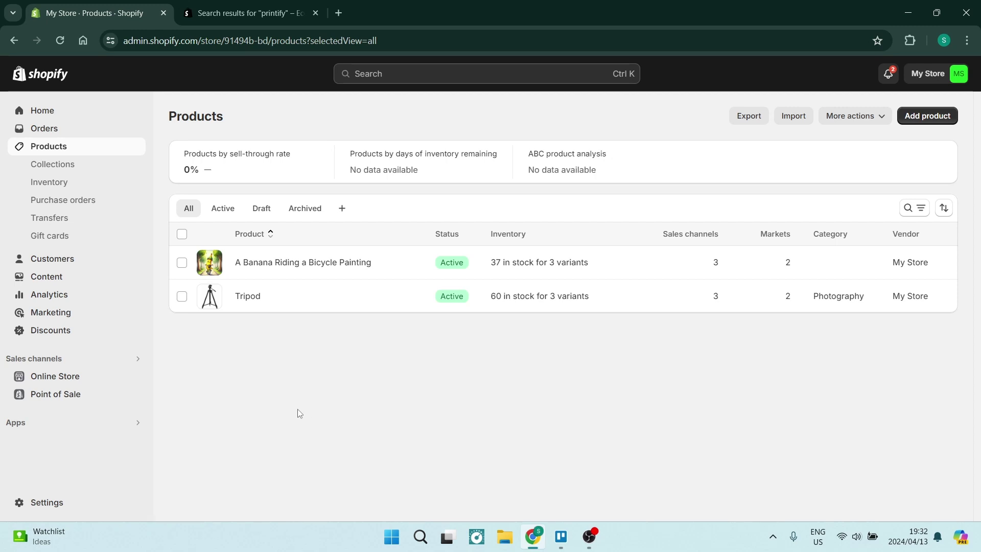
left_click(176, 303)
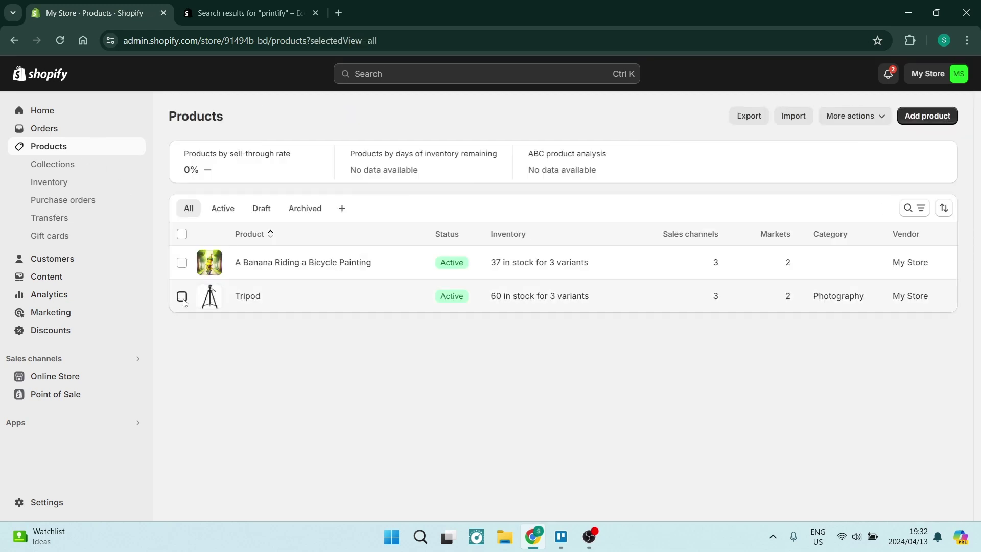
left_click(182, 295)
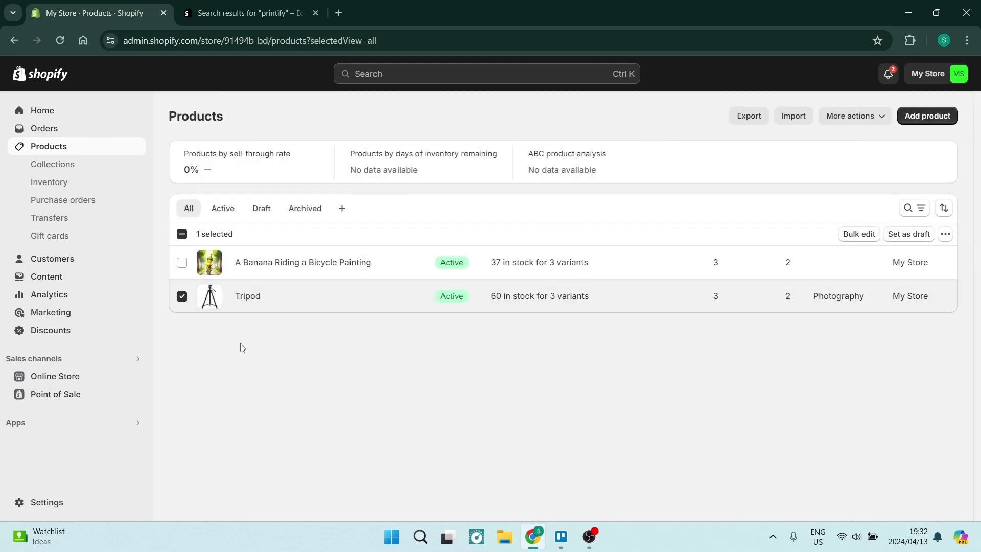
left_click(946, 236)
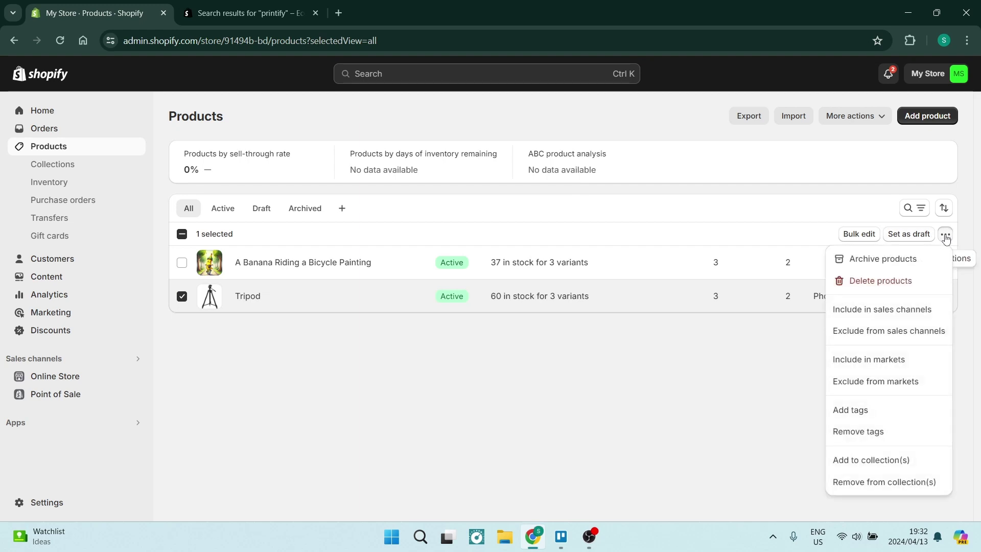
left_click(945, 236)
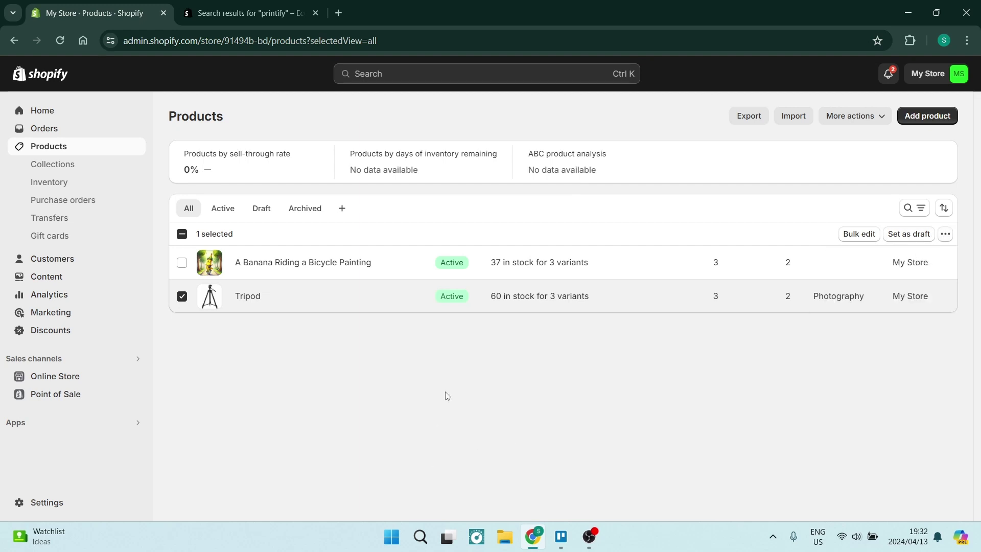